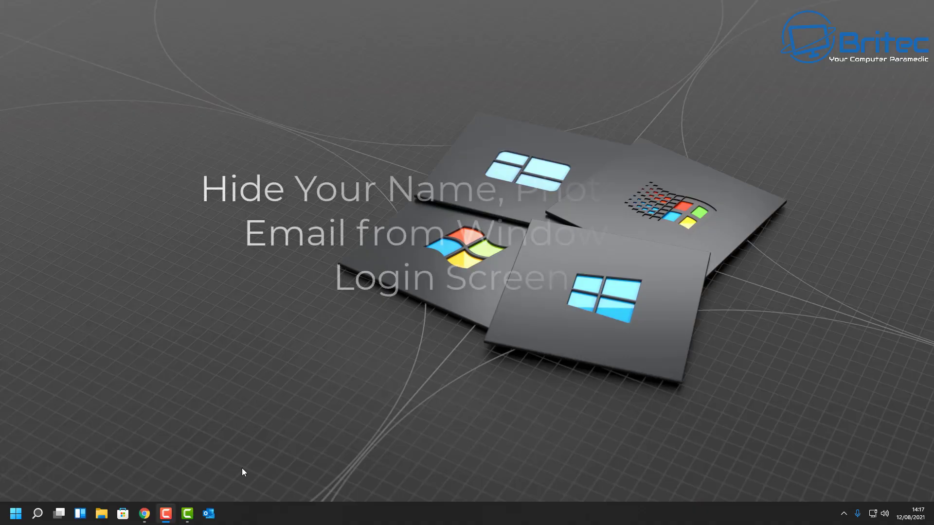
Step: Open the Start menu from the taskbar to show the pinned apps
left_click(27, 504)
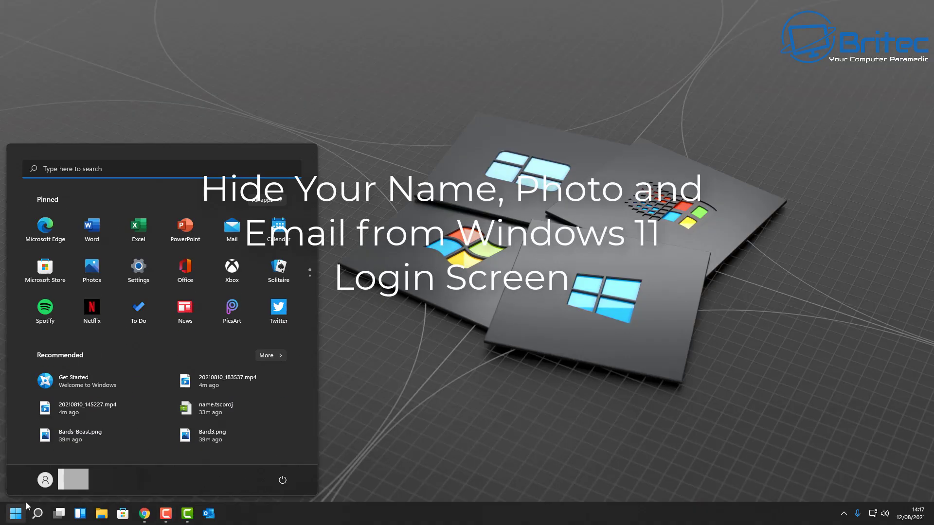
Step: Open Settings to the Accounts > Sign-in options page
left_click(142, 276)
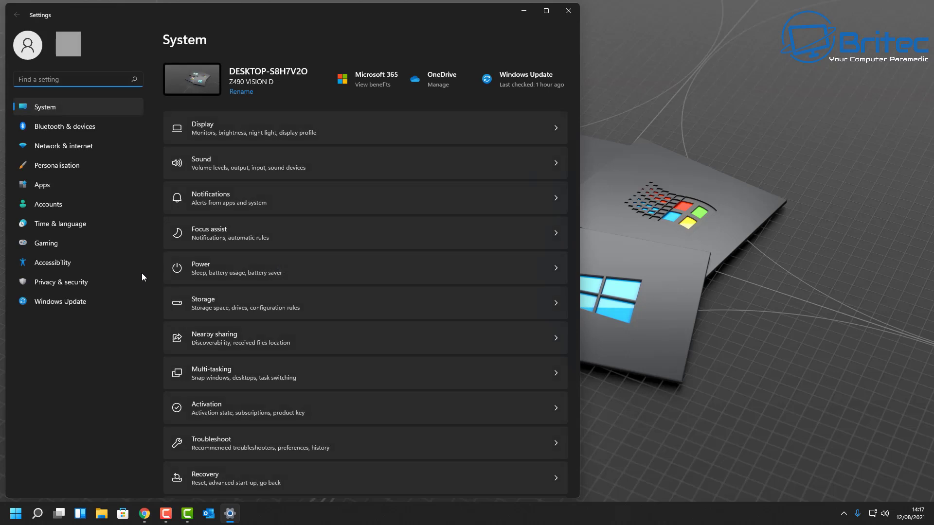
left_click(51, 206)
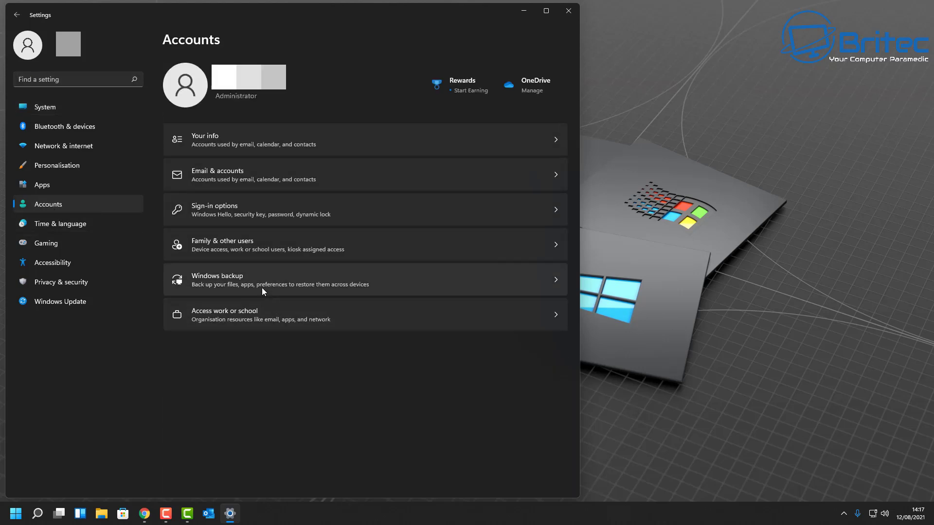
left_click(359, 213)
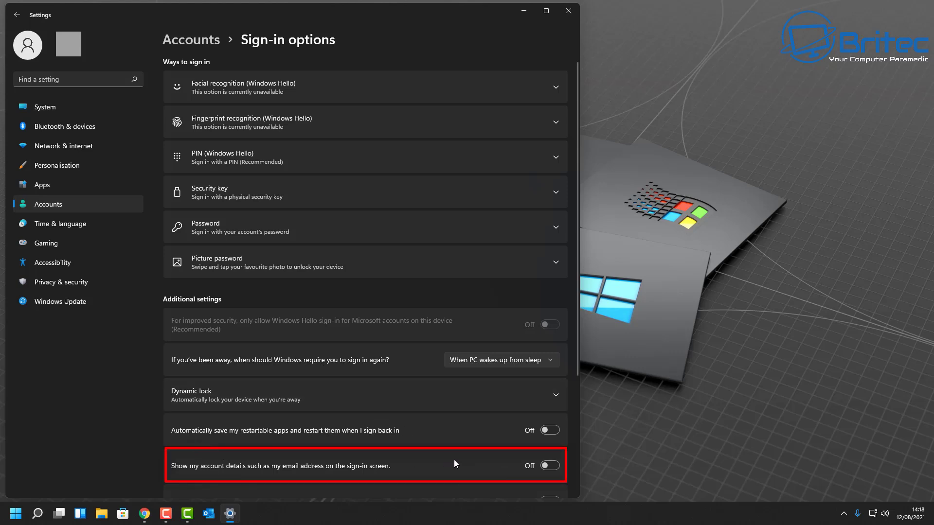
Step: Turn off 'Show my account details on the sign-in screen' and close Settings
left_click(552, 468)
left_click(553, 470)
left_click(554, 468)
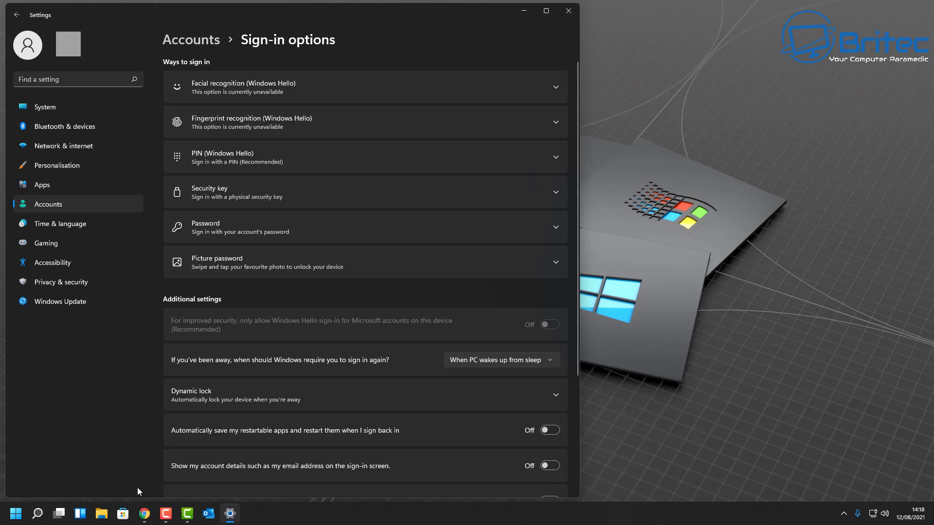
left_click(687, 394)
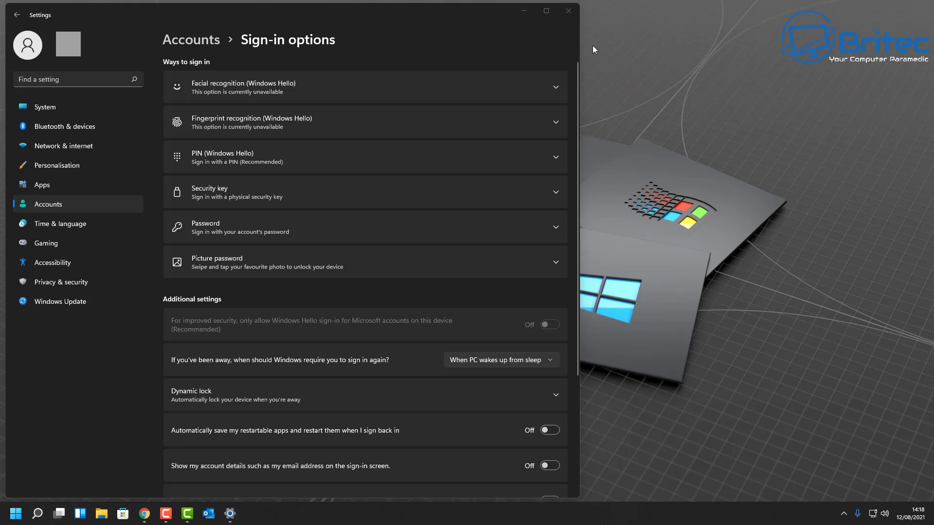
left_click(569, 11)
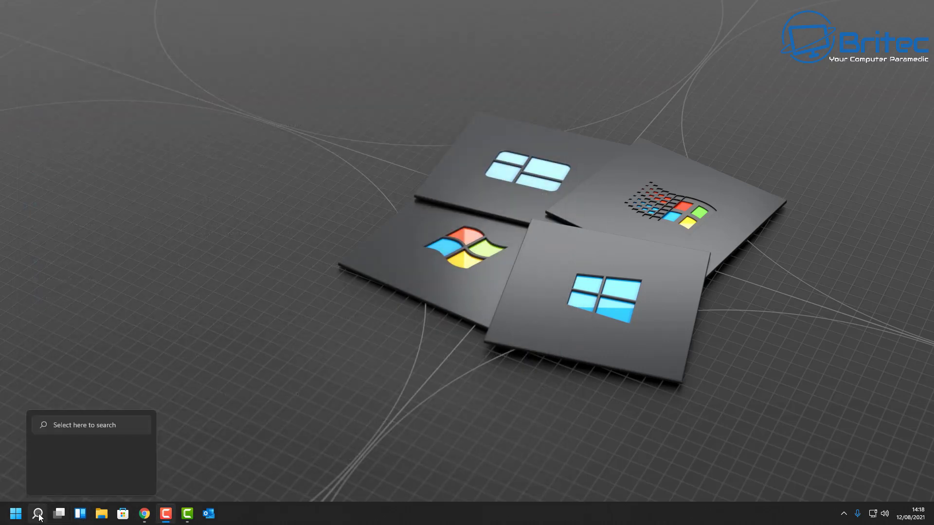
Step: Search for 'gpedit' and launch the Edit group policy result
left_click(42, 515)
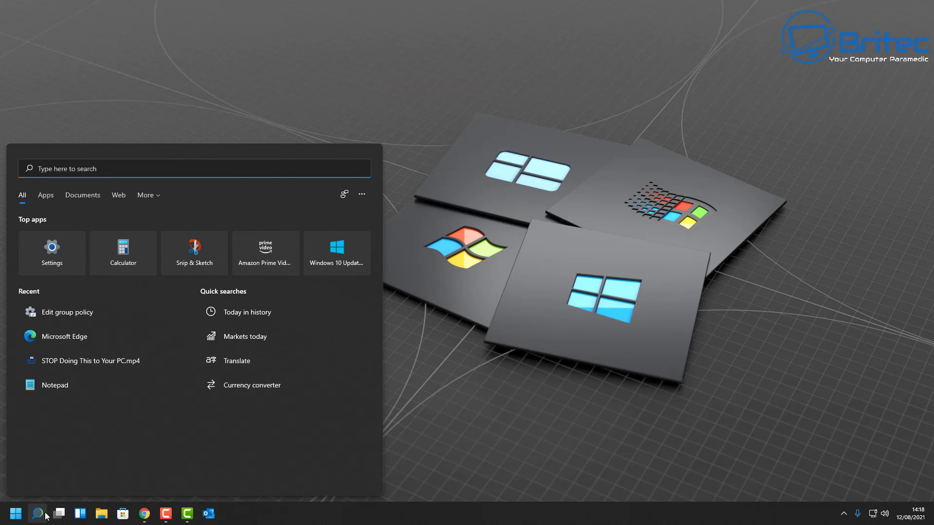
type("gpedit")
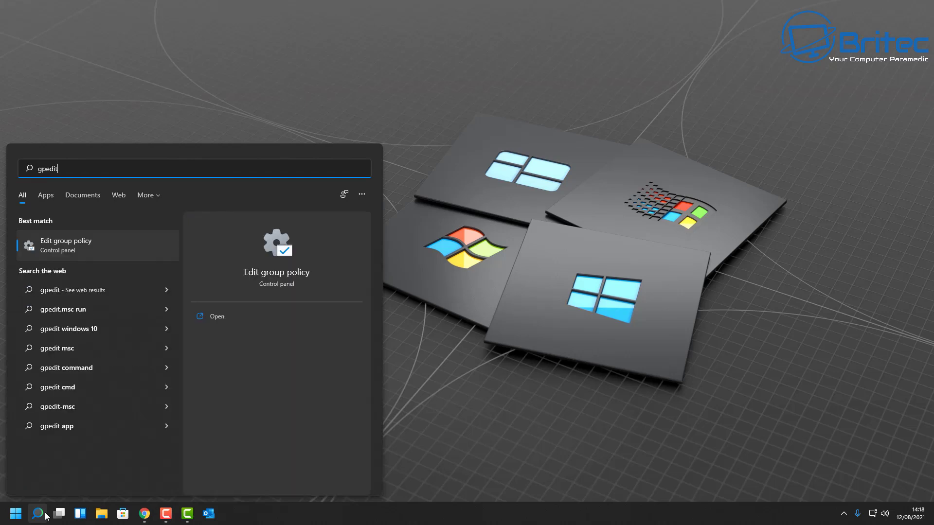
left_click(62, 246)
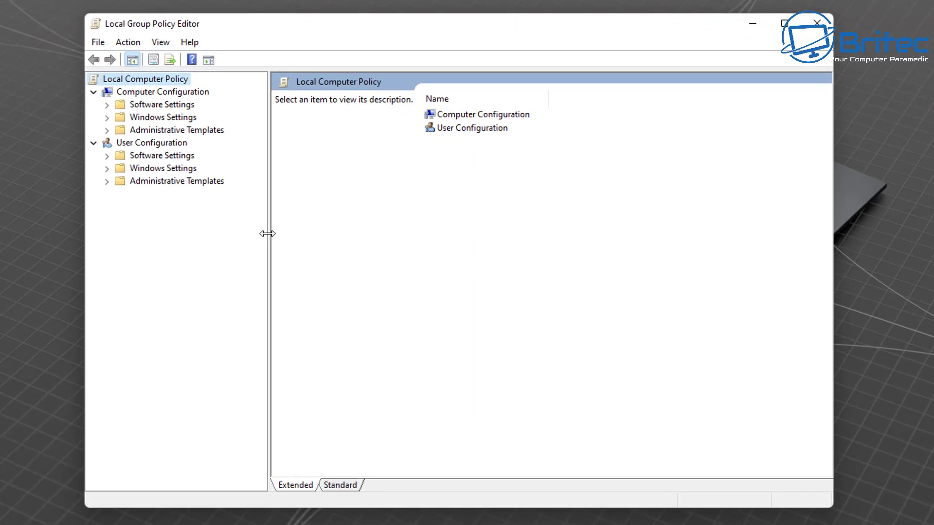
Step: Expand Windows Settings > Security Settings > Local Policies and list Security Options' Interactive logon policies
left_click(170, 117)
left_click(107, 119)
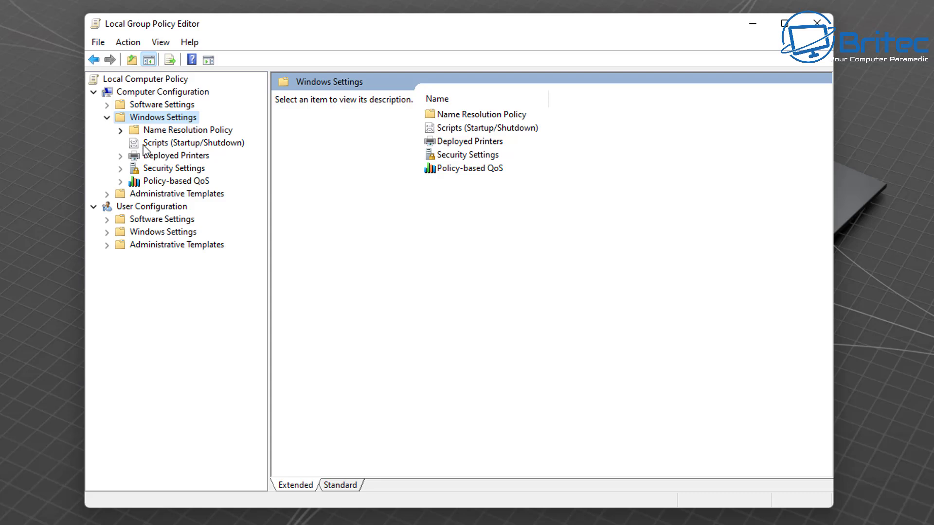
left_click(135, 168)
left_click(121, 169)
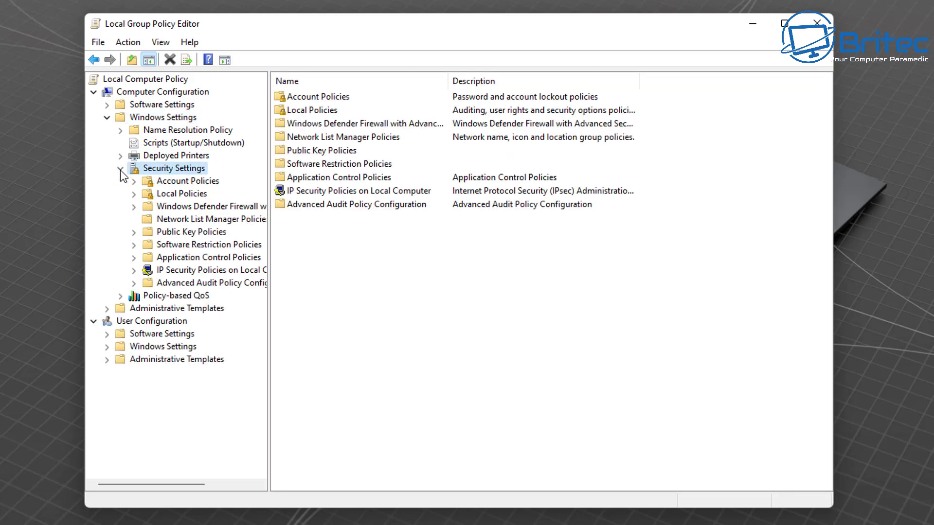
left_click(170, 196)
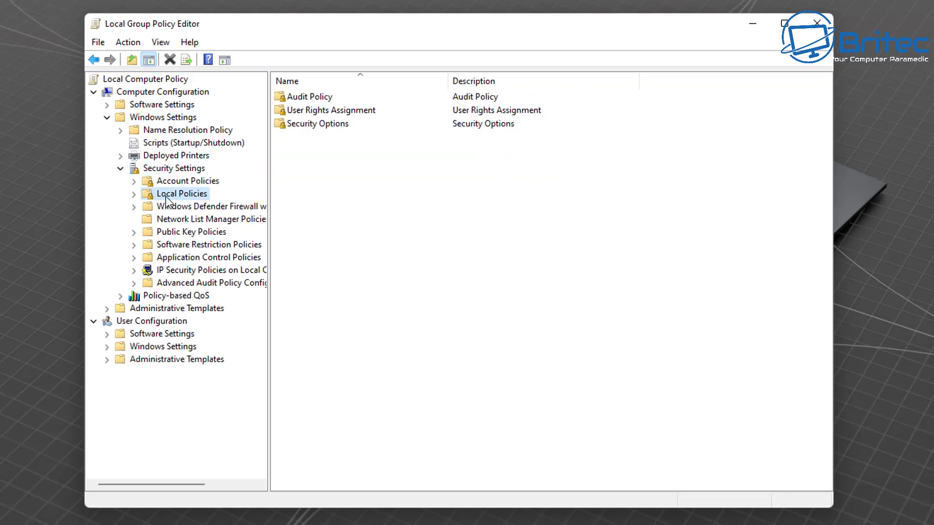
left_click(138, 194)
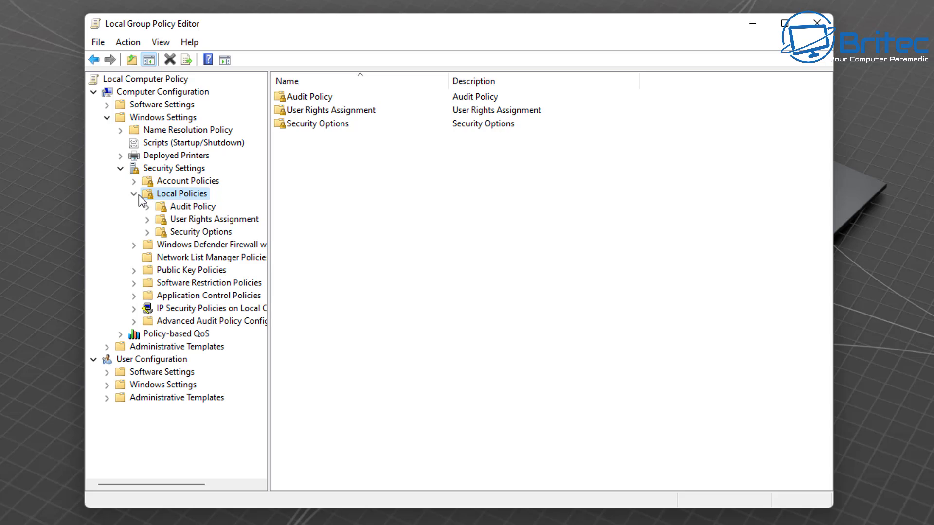
left_click(188, 232)
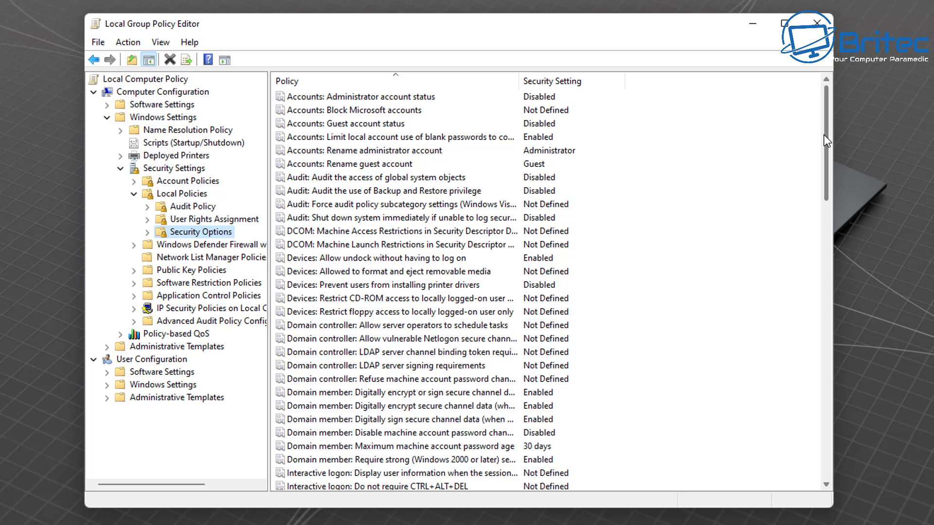
left_click_drag(824, 136, 827, 227)
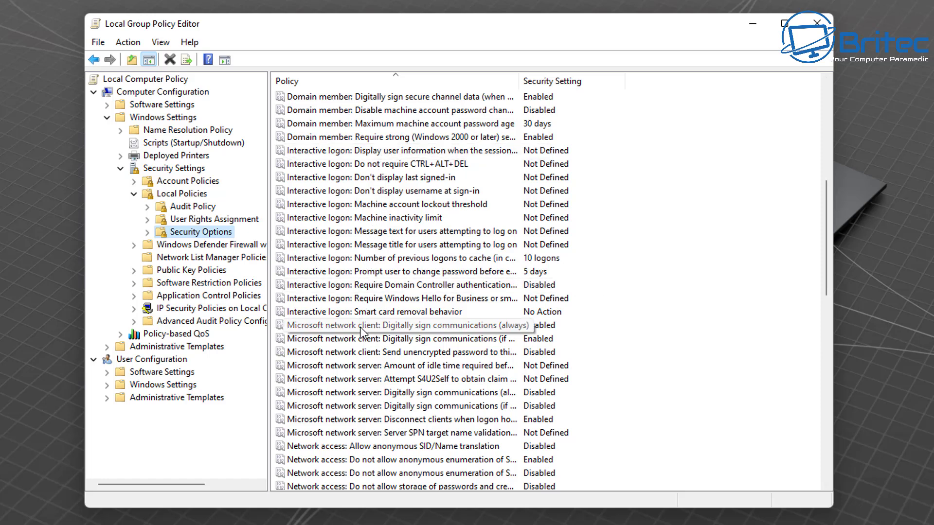
Step: Set 'Display user information when the session is locked' to 'Do not display user information' and apply
left_click(447, 152)
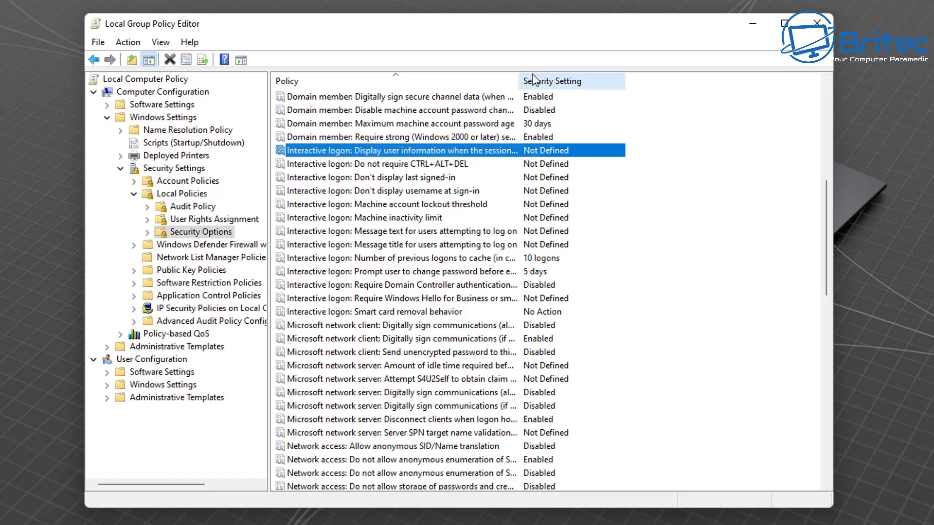
left_click_drag(519, 81, 570, 83)
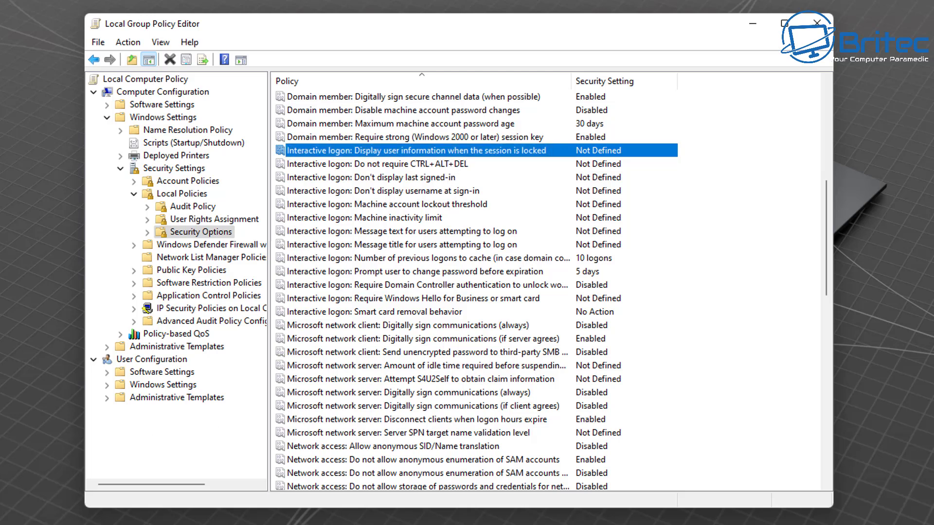
double_click(457, 150)
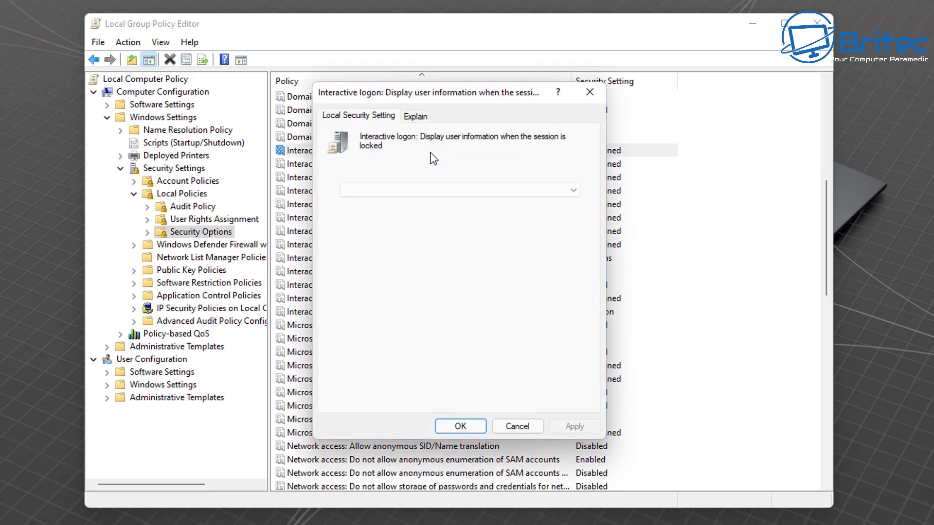
left_click(573, 190)
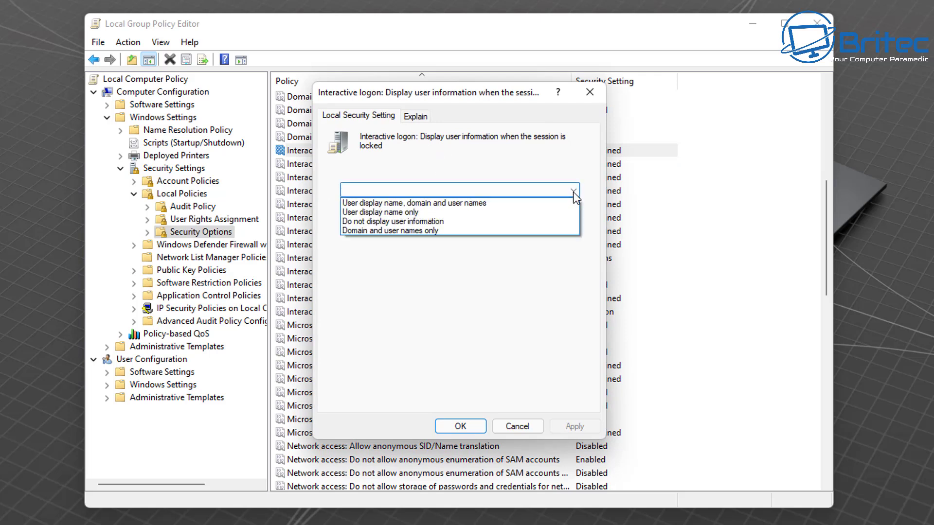
left_click(459, 221)
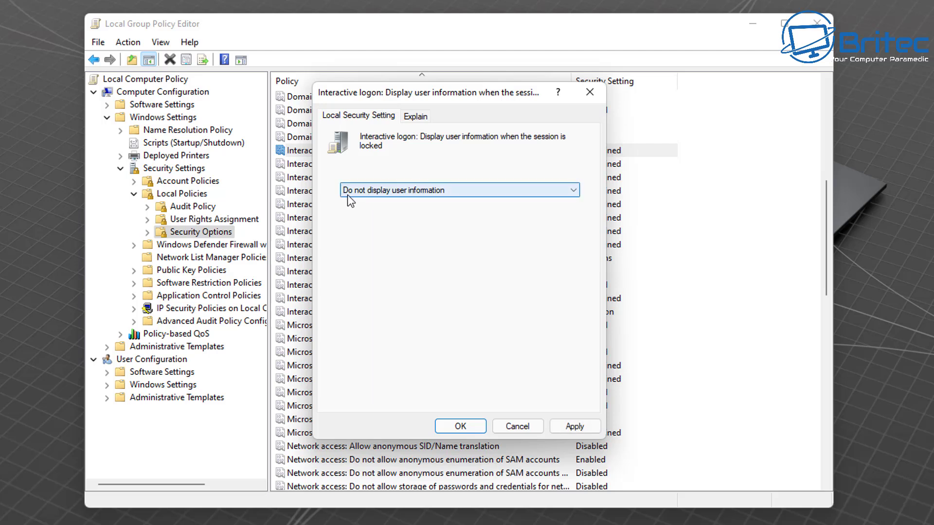
left_click(569, 425)
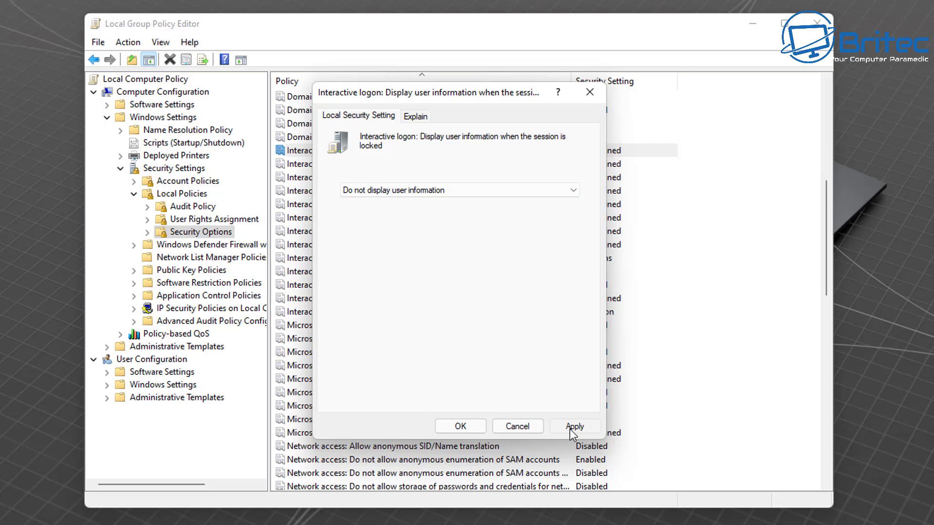
left_click(458, 426)
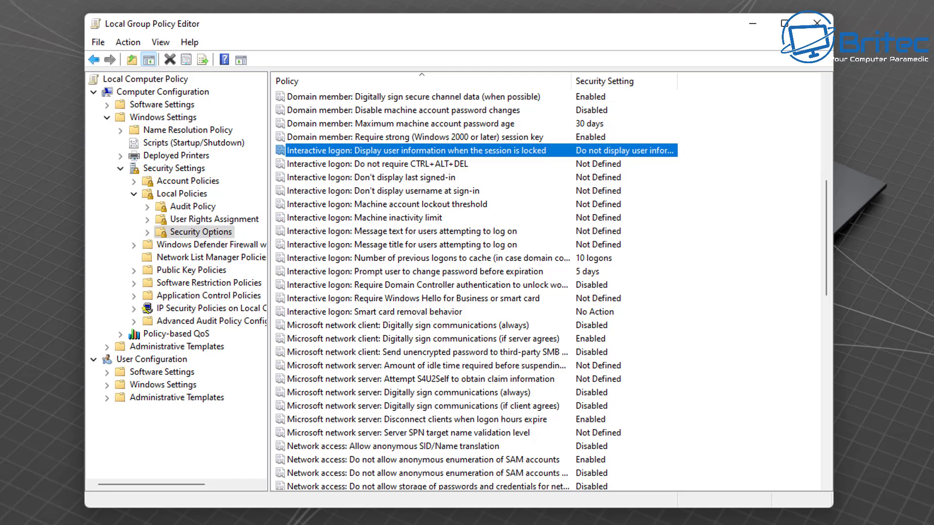
Step: Set 'Interactive logon: Don't display username at sign-in' to Enabled, then exit the editor
left_click(372, 194)
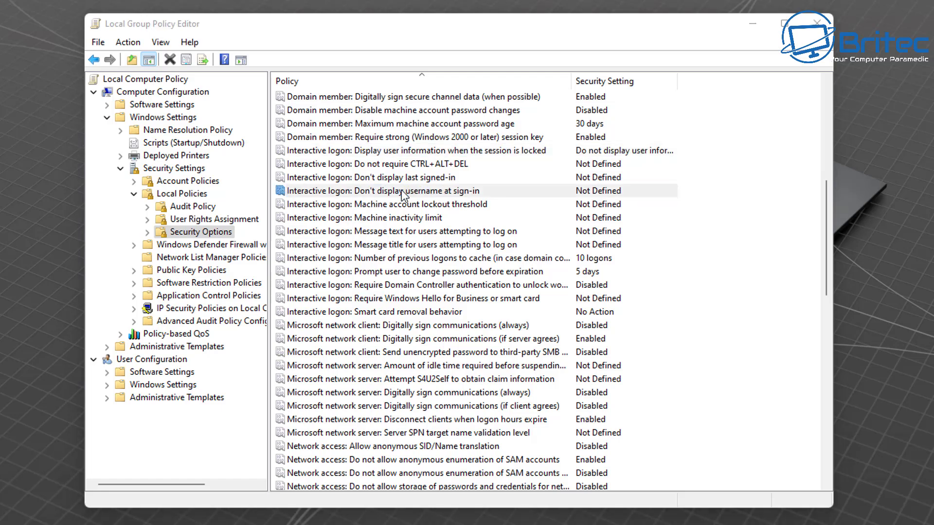
double_click(402, 193)
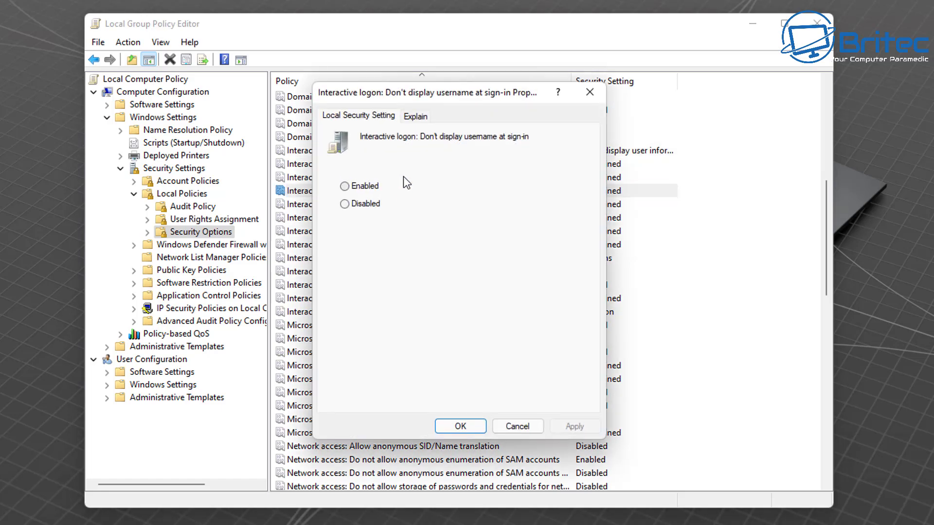
left_click(346, 187)
left_click(570, 430)
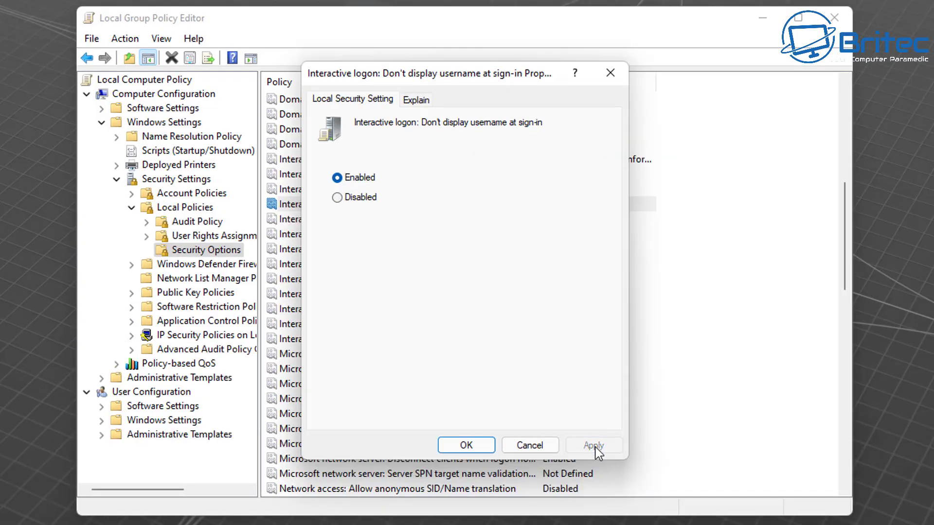
left_click(460, 426)
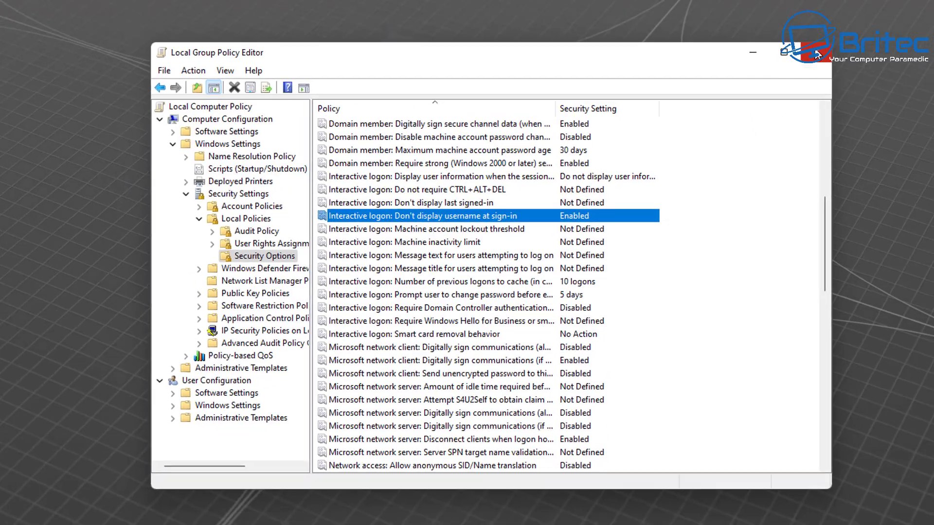
left_click(834, 17)
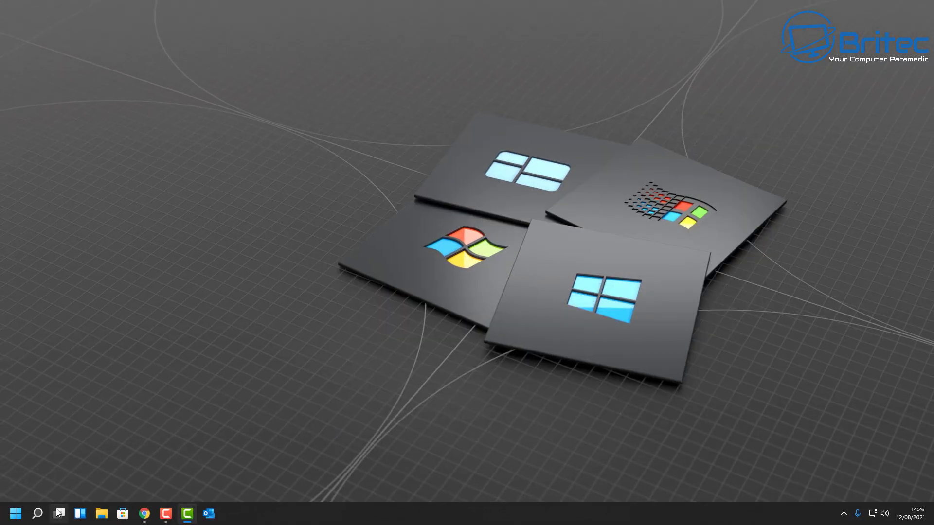
Step: Search for 'regedit' and launch Registry Editor
left_click(31, 516)
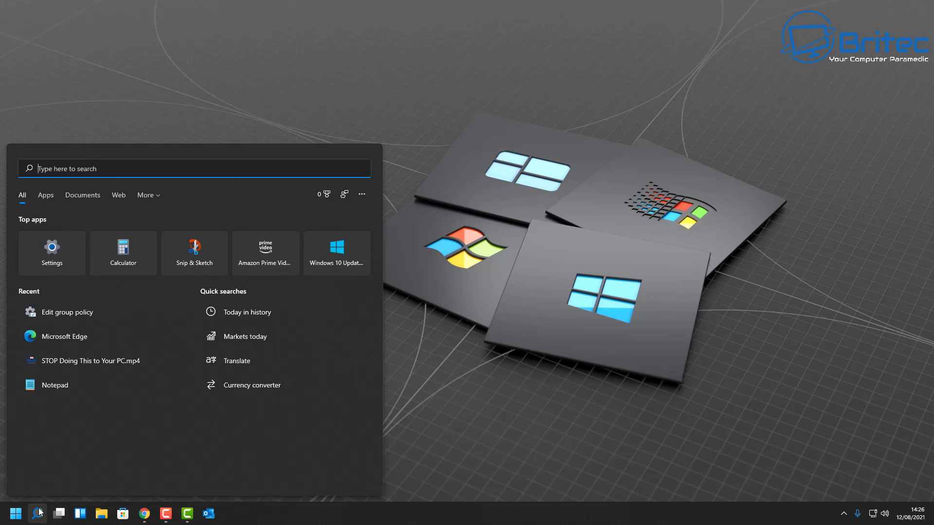
type("regedit")
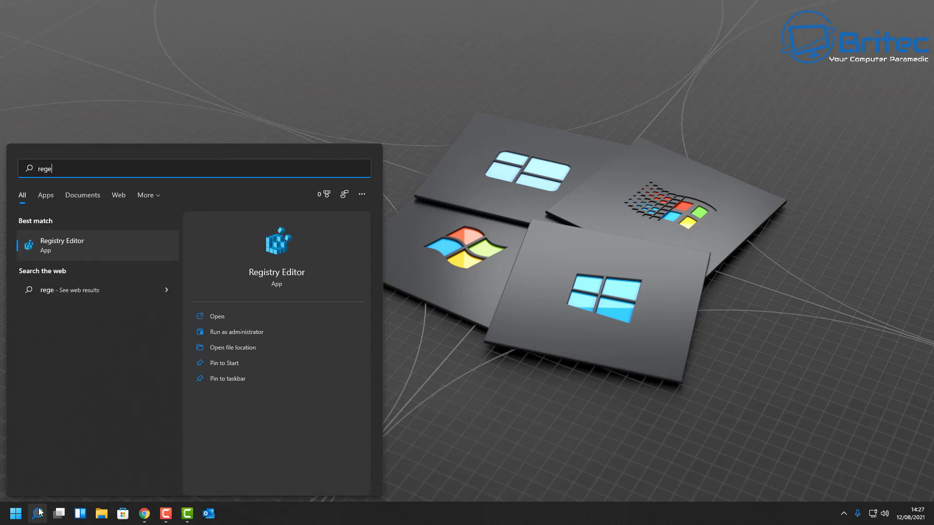
left_click(71, 252)
Step: Expand HKEY_LOCAL_MACHINE > SOFTWARE > Microsoft in the registry tree
left_click(49, 107)
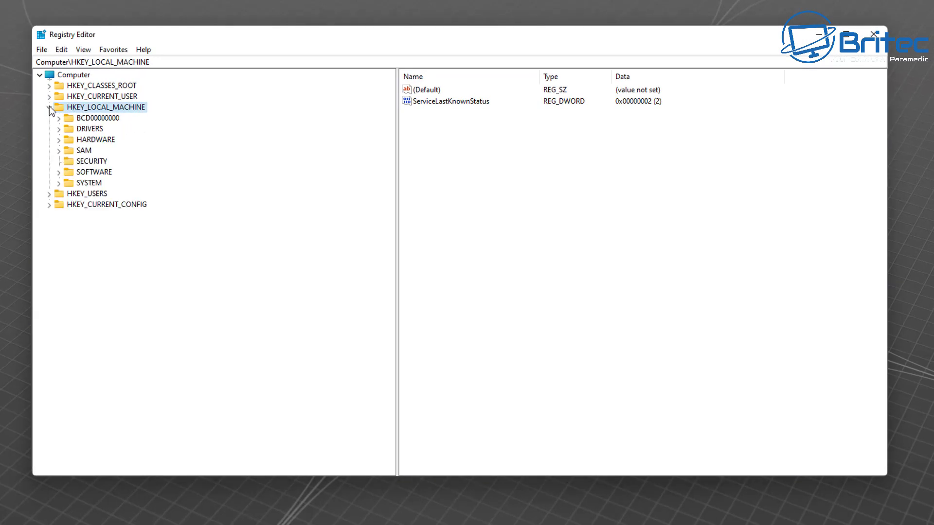
left_click(74, 175)
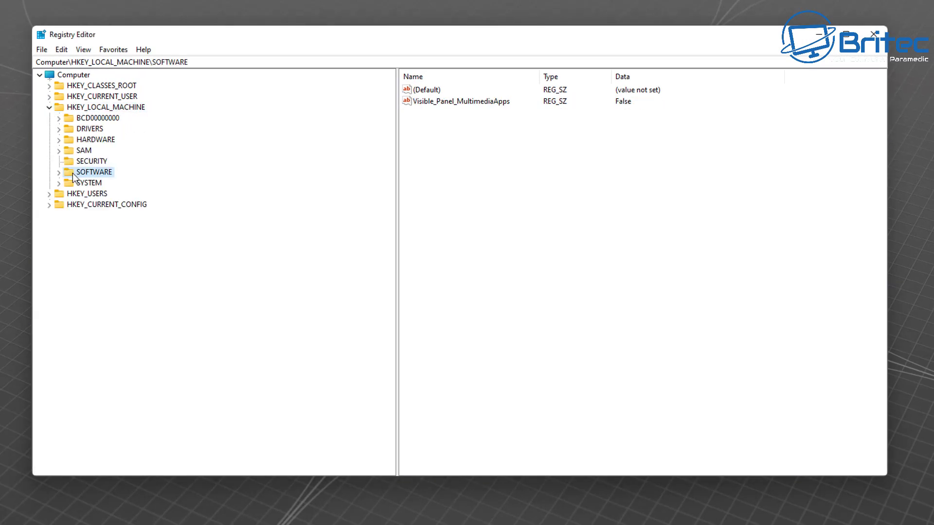
left_click(58, 172)
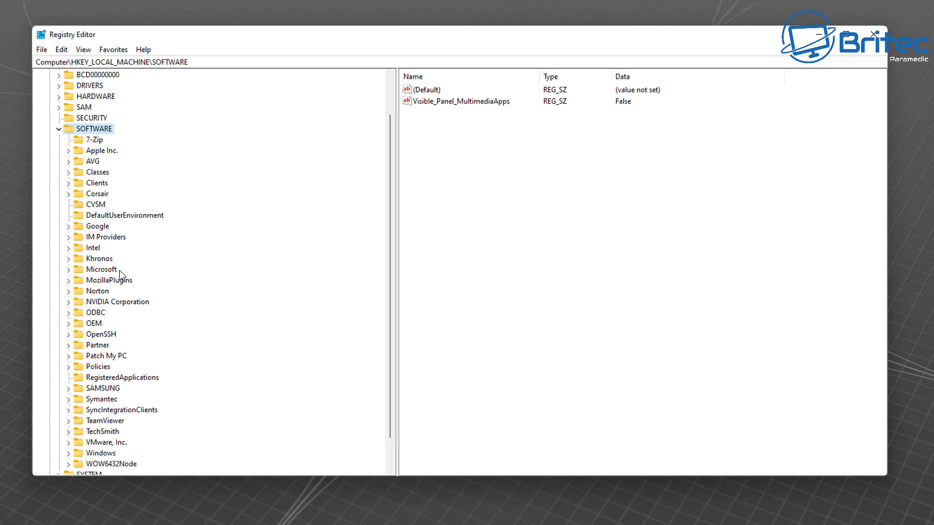
left_click(66, 273)
left_click(69, 270)
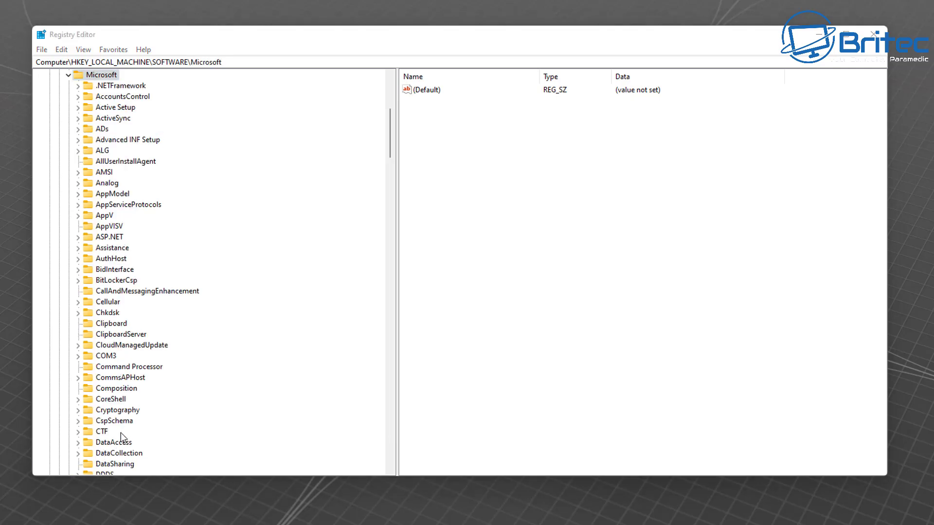
scroll(120, 433, "down", 9)
scroll(121, 437, "down", 17)
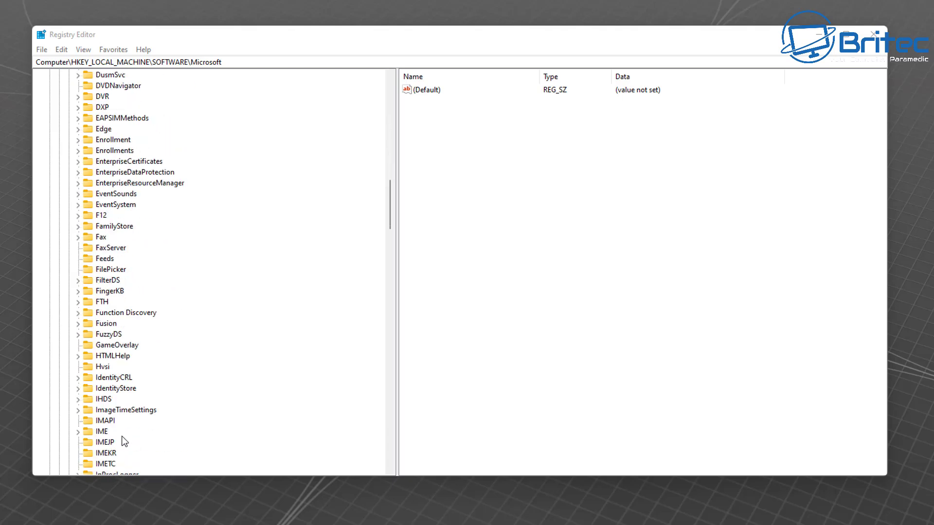
left_click_drag(390, 246, 381, 387)
Step: Expand Windows > CurrentVersion > Policies under Microsoft to list its subkeys
left_click(110, 378)
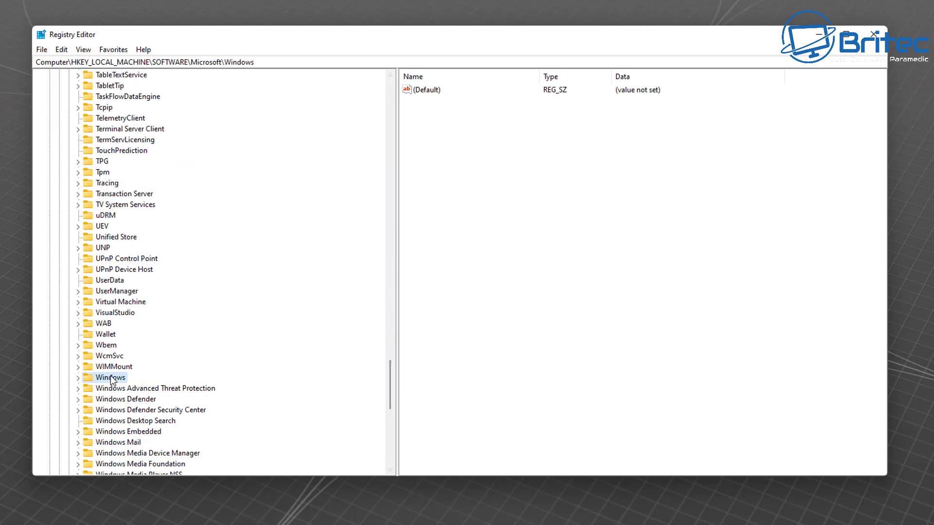
left_click(78, 377)
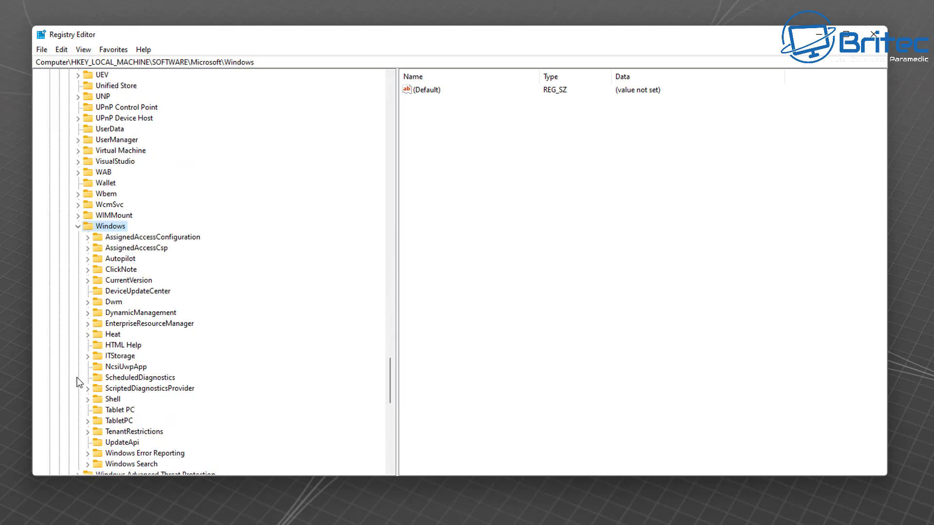
left_click(128, 281)
left_click(87, 281)
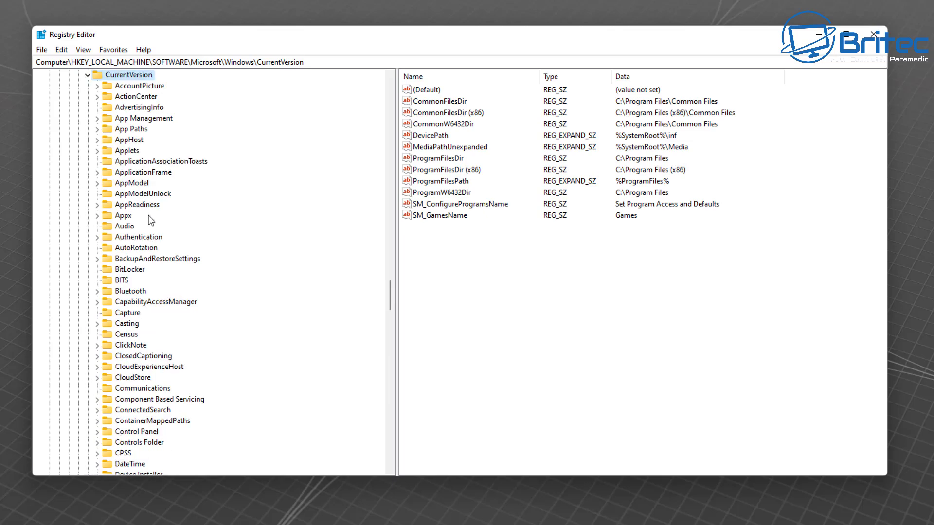
scroll(138, 389, "down", 4)
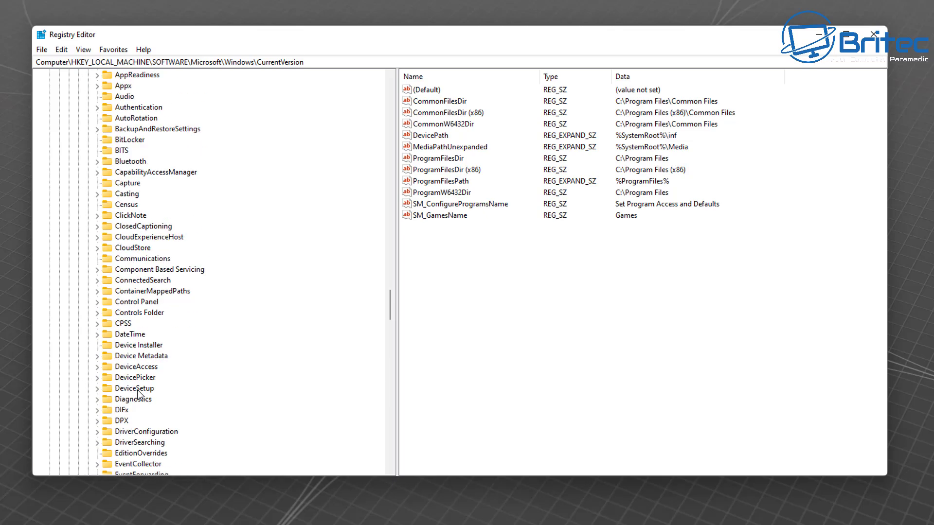
scroll(138, 392, "down", 16)
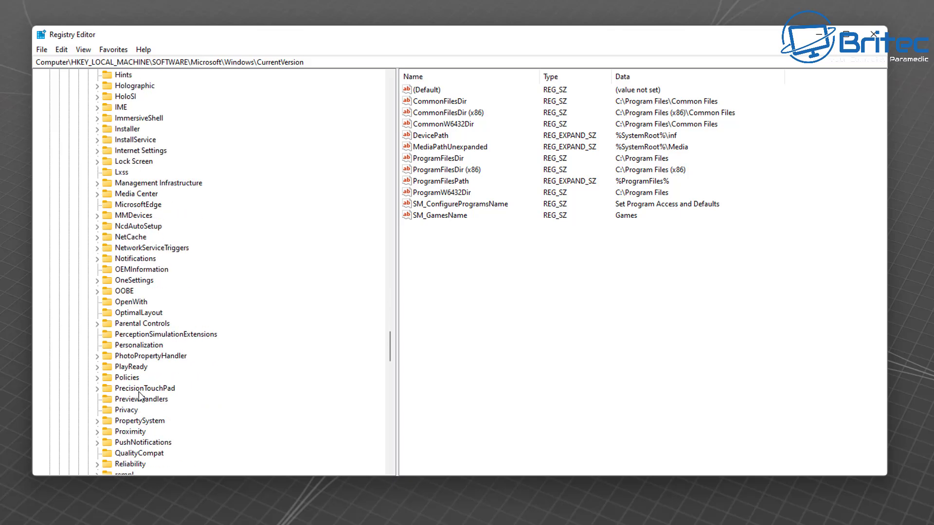
left_click(126, 378)
left_click(96, 378)
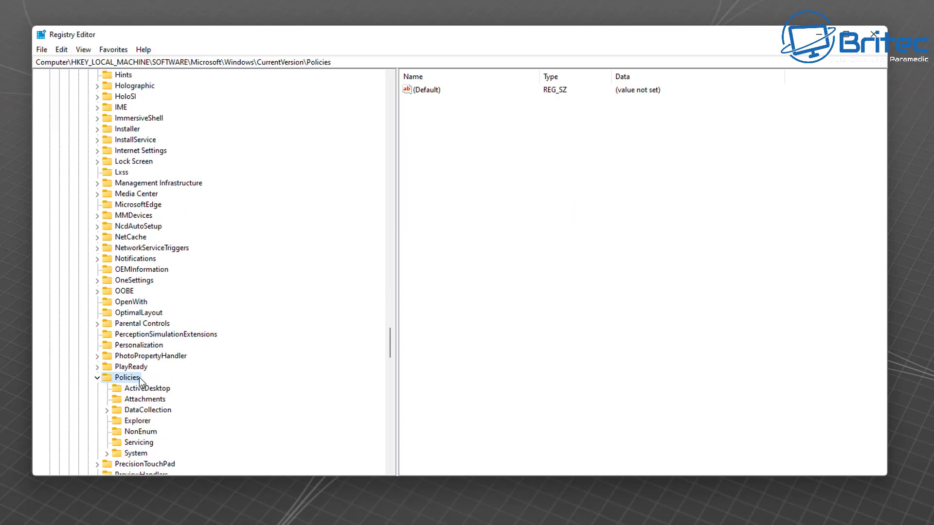
scroll(161, 381, "down", 3)
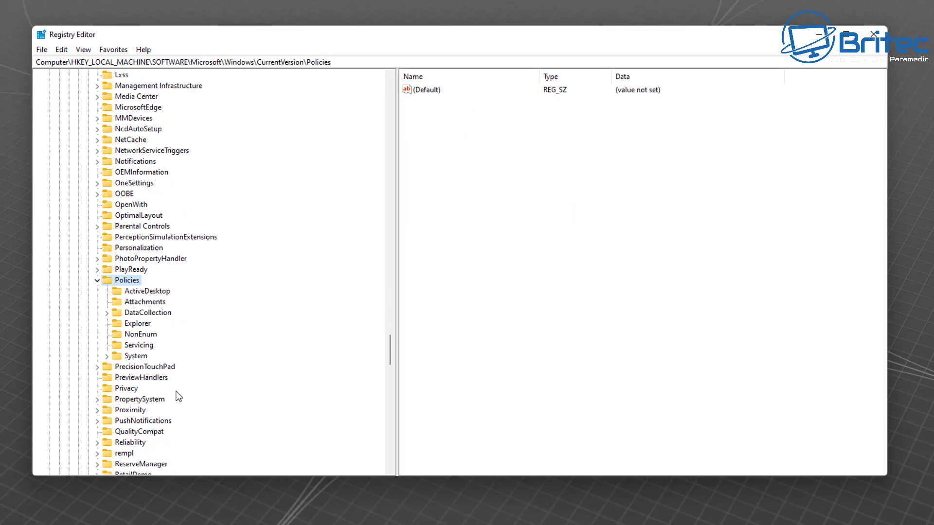
Step: Open the System key and create a new 32-bit DWORD value, New Value #1
left_click(152, 356)
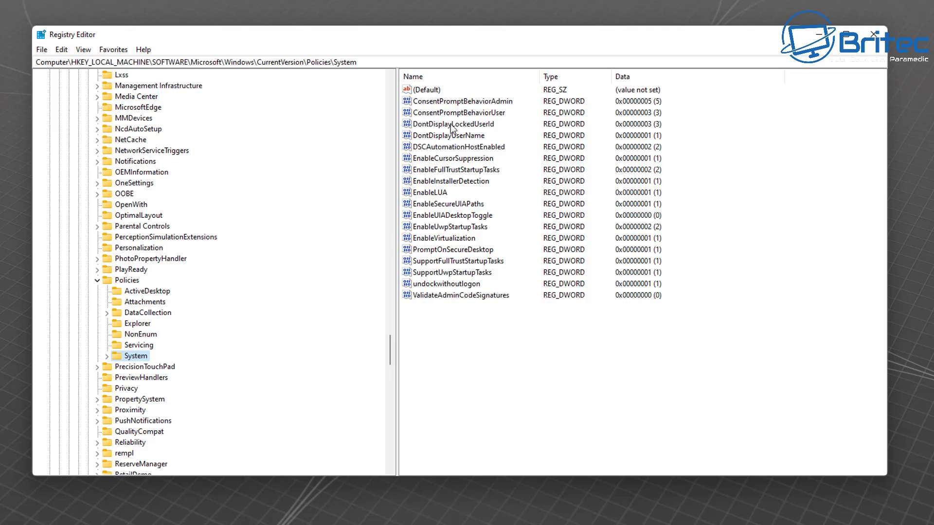
left_click(485, 126)
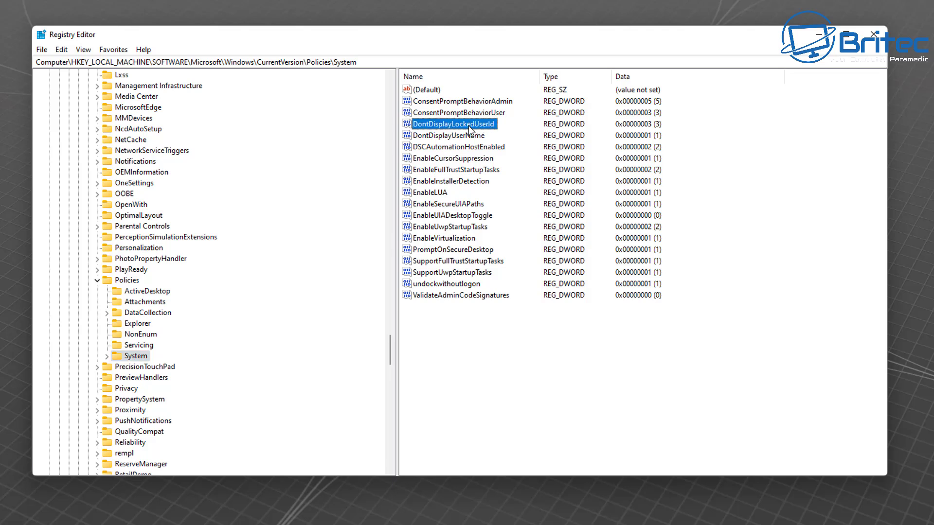
right_click(436, 340)
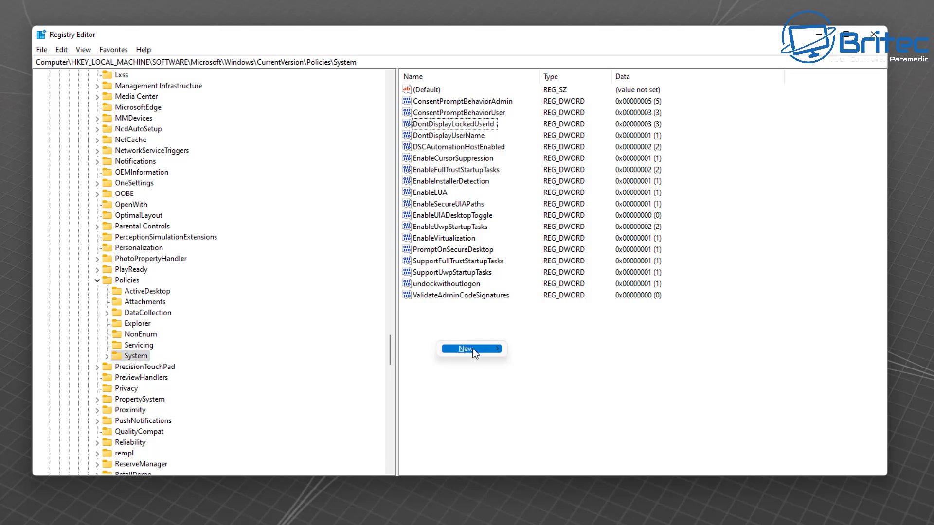
mouse_move(474, 349)
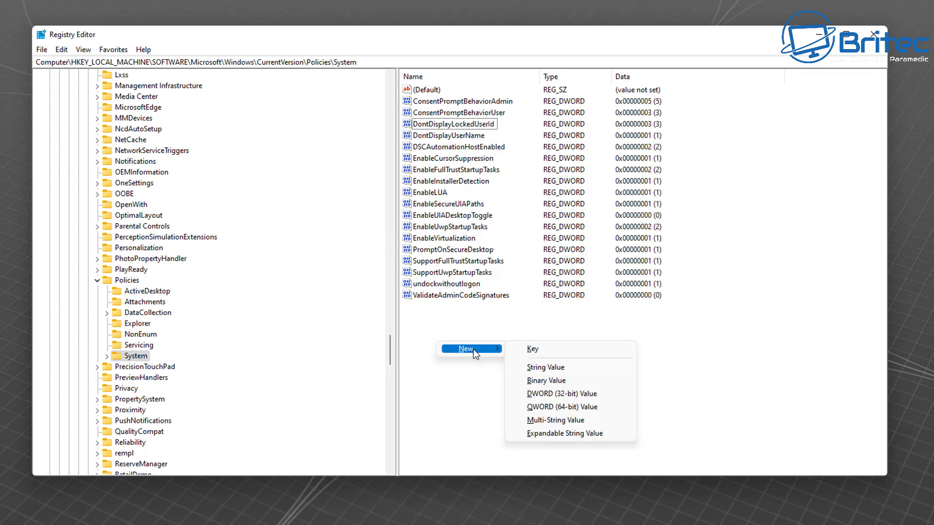
left_click(550, 393)
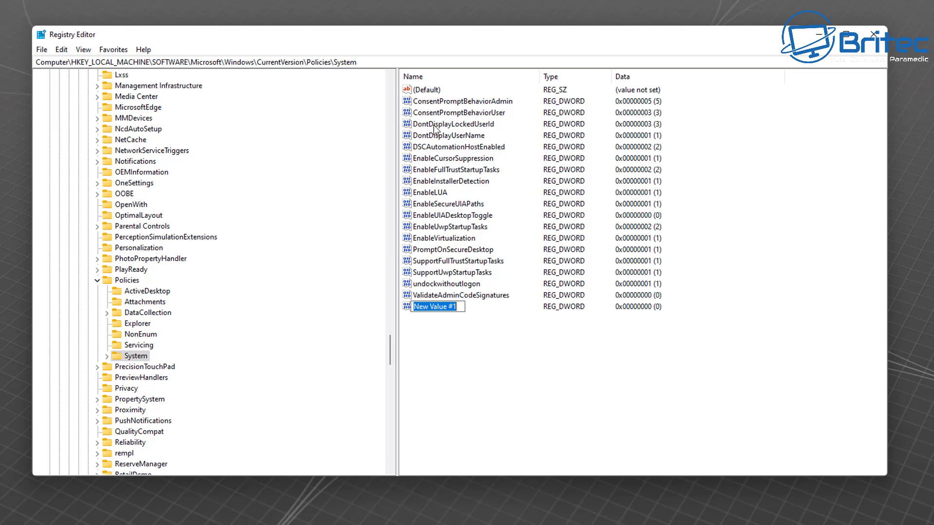
key("Return")
Step: Delete New Value #1 and confirm the deletion
right_click(439, 316)
left_click(467, 349)
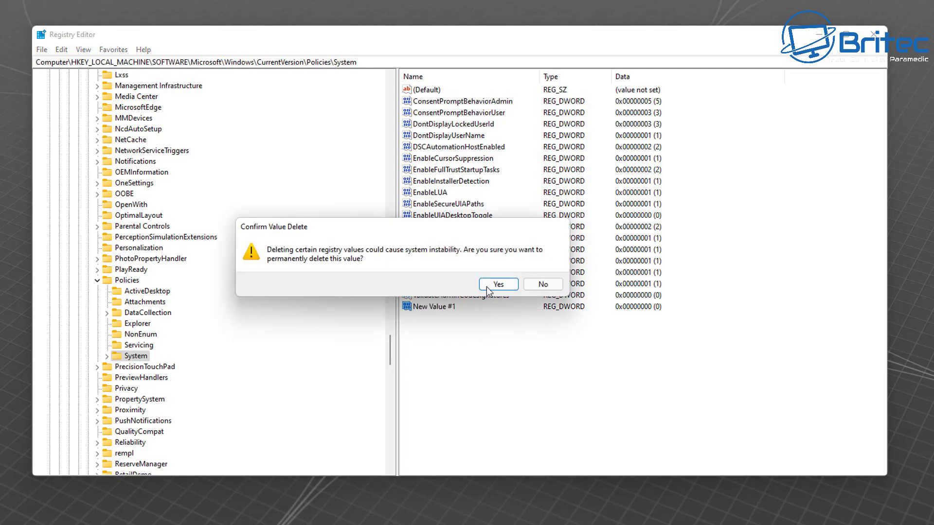
left_click(497, 284)
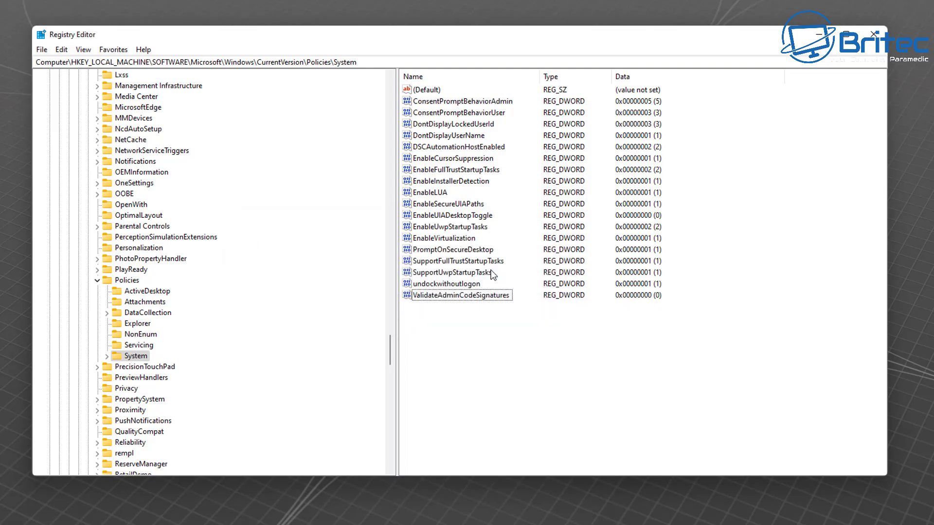
left_click(458, 126)
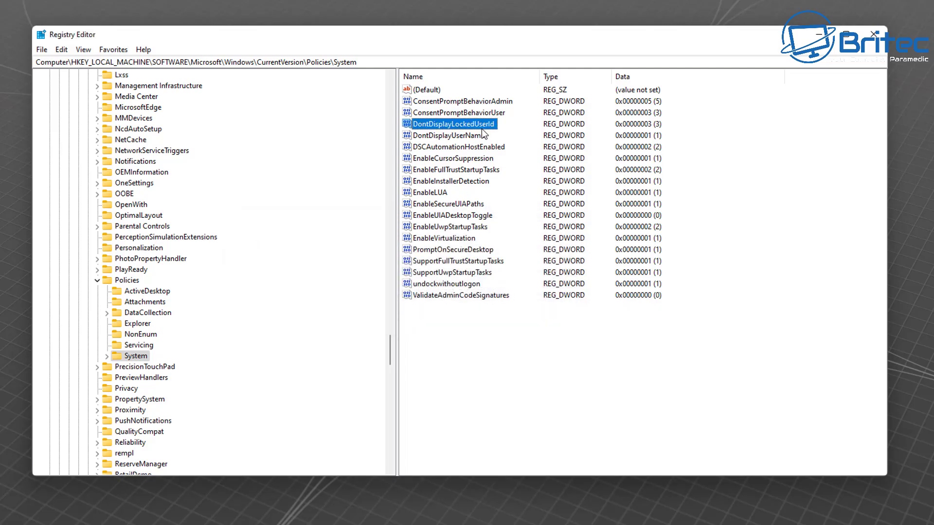
double_click(450, 124)
left_click_drag(164, 81, 515, 161)
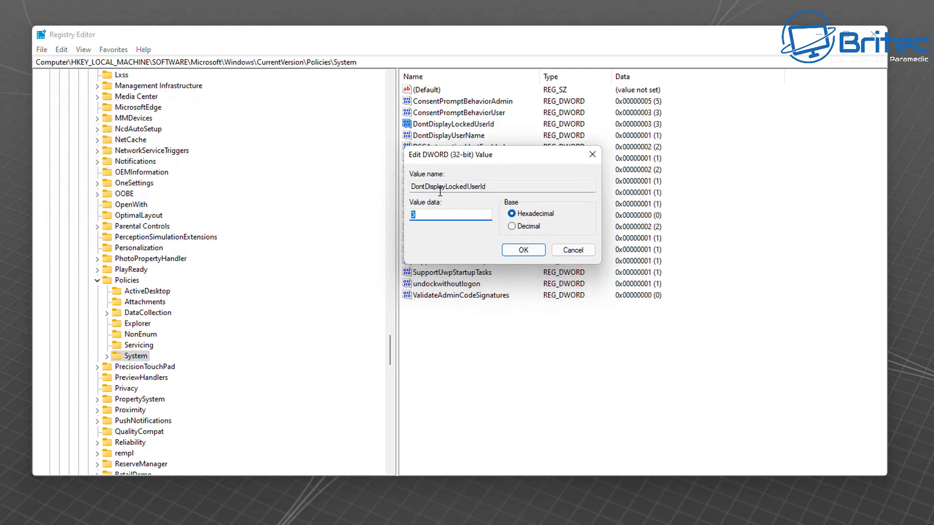
left_click(573, 251)
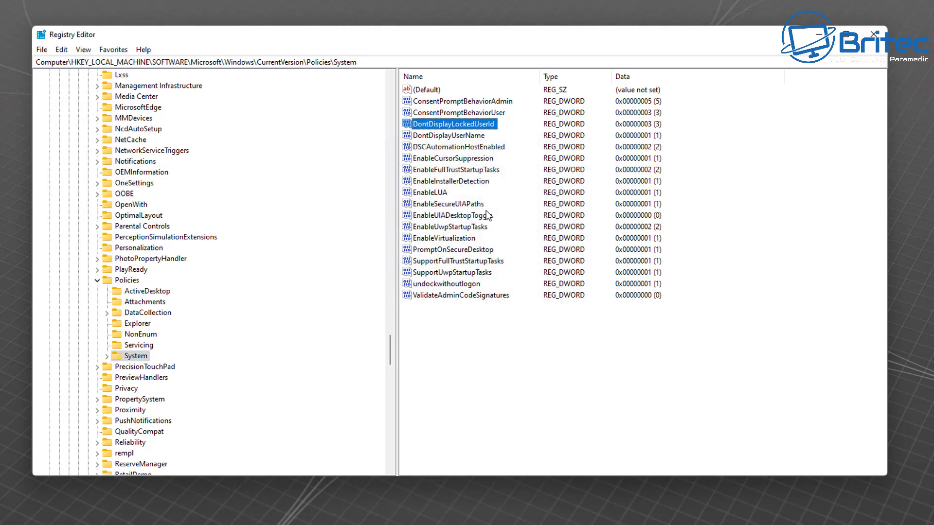
left_click(438, 137)
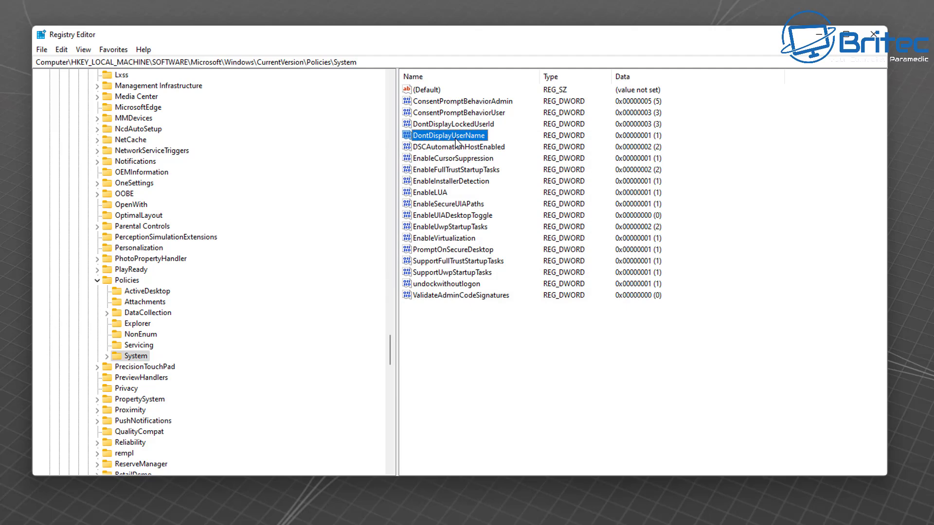
double_click(456, 139)
left_click_drag(165, 85, 503, 151)
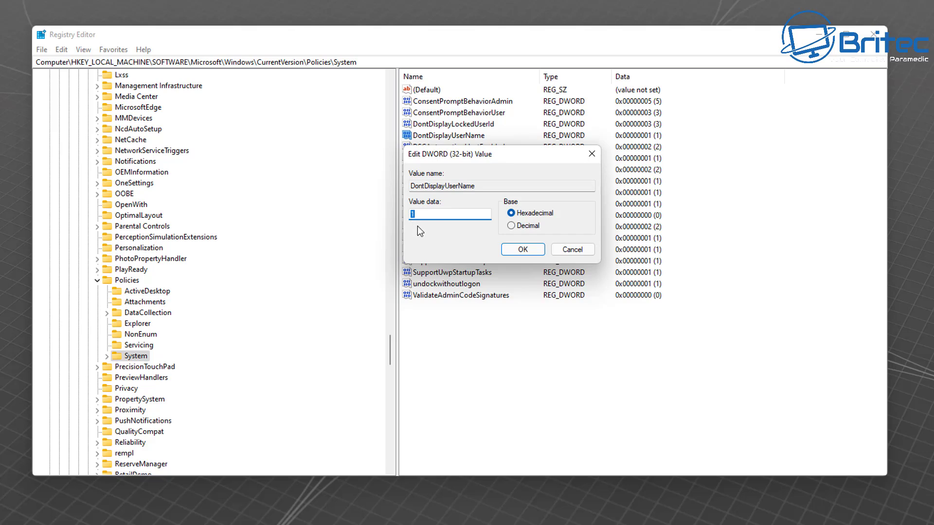
left_click(523, 250)
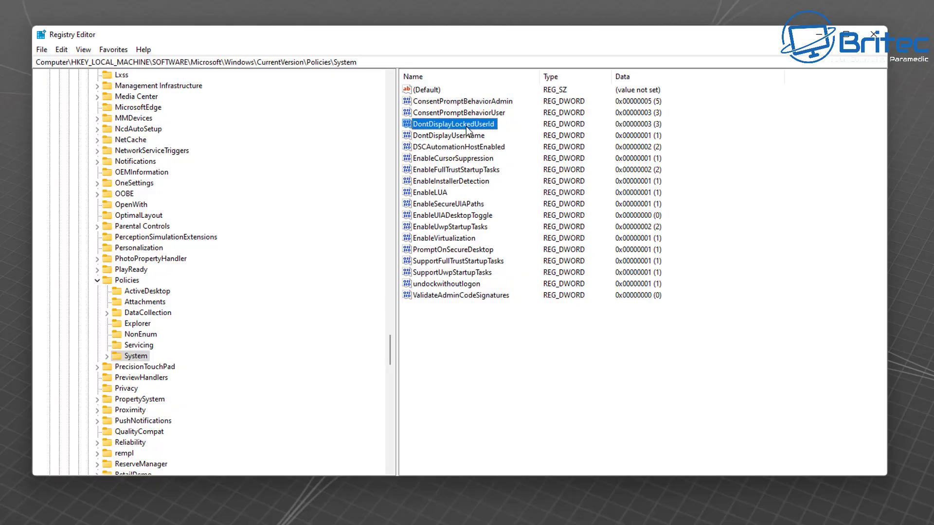
Step: Set the value data of DontDisplayLockedUserId and DontDisplayUserName to 0
double_click(466, 127)
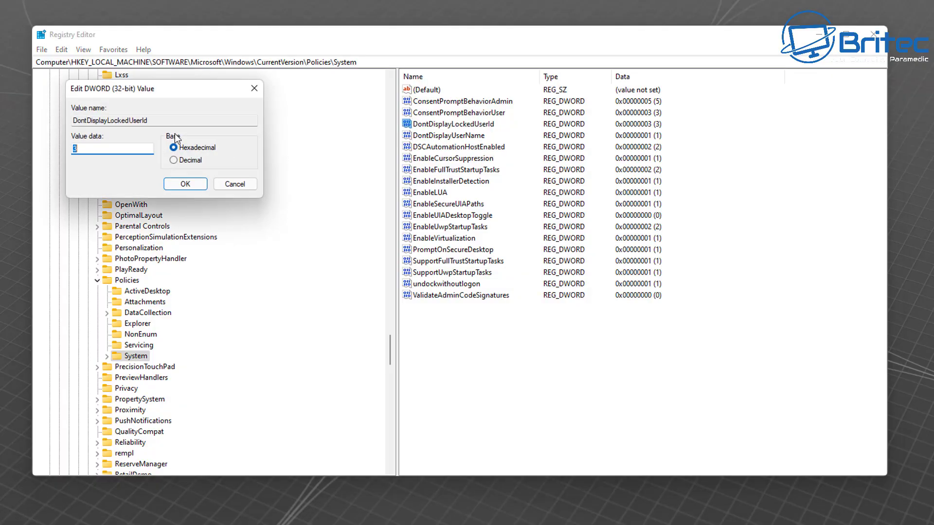
left_click_drag(162, 88, 386, 153)
left_click_drag(329, 147, 486, 170)
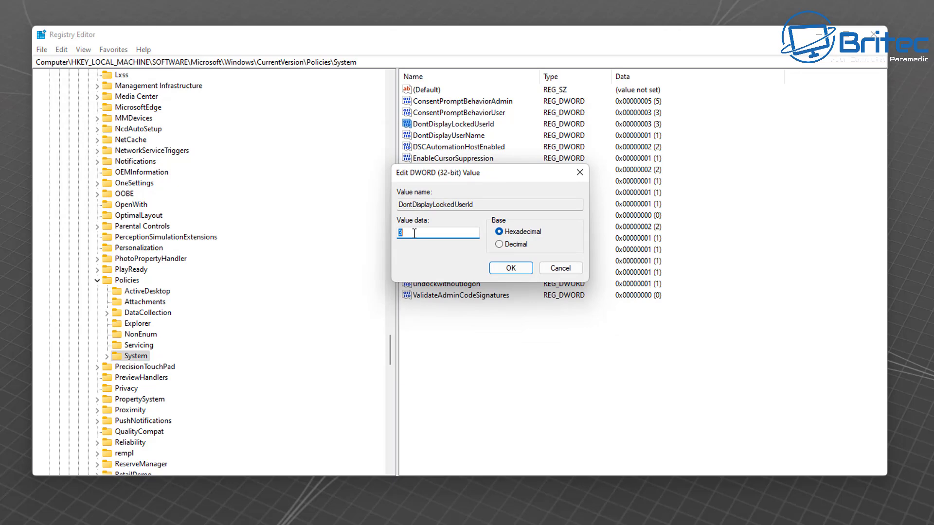
type("0")
left_click(511, 268)
double_click(438, 137)
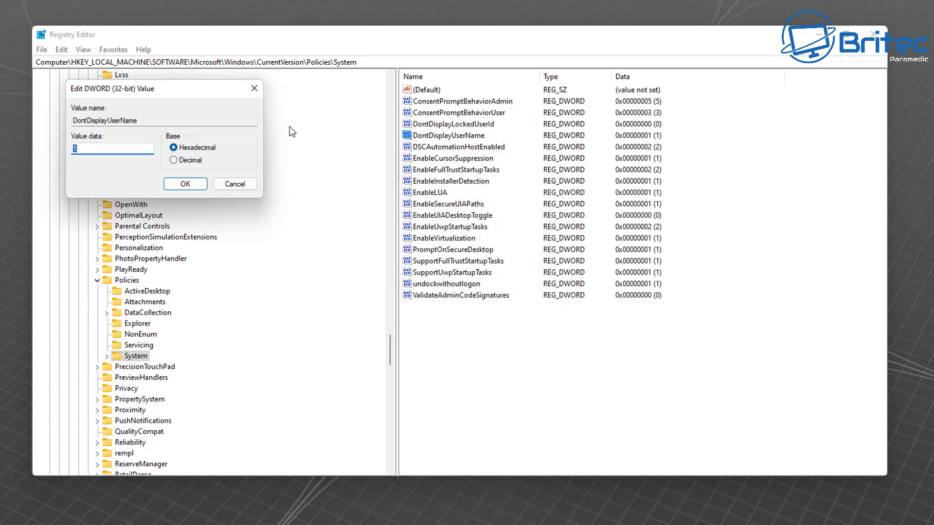
left_click_drag(206, 90, 539, 156)
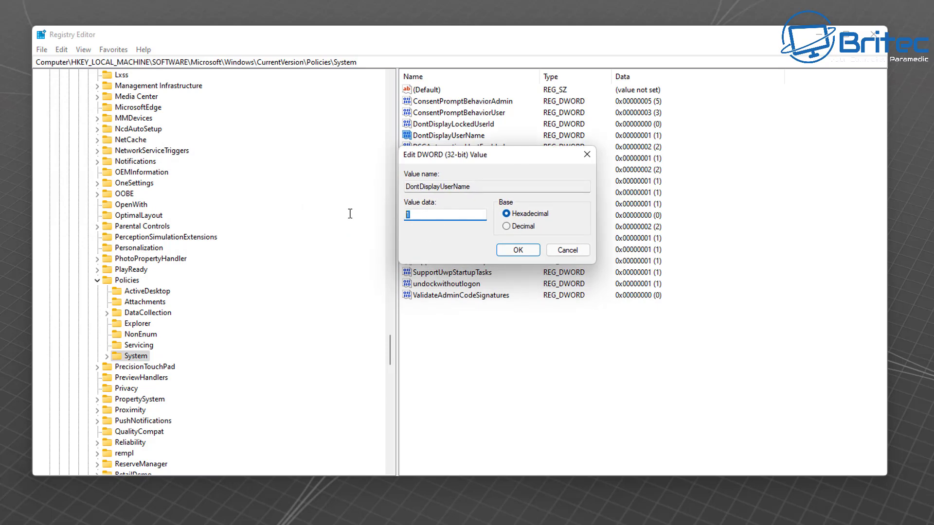
type("0")
left_click(520, 250)
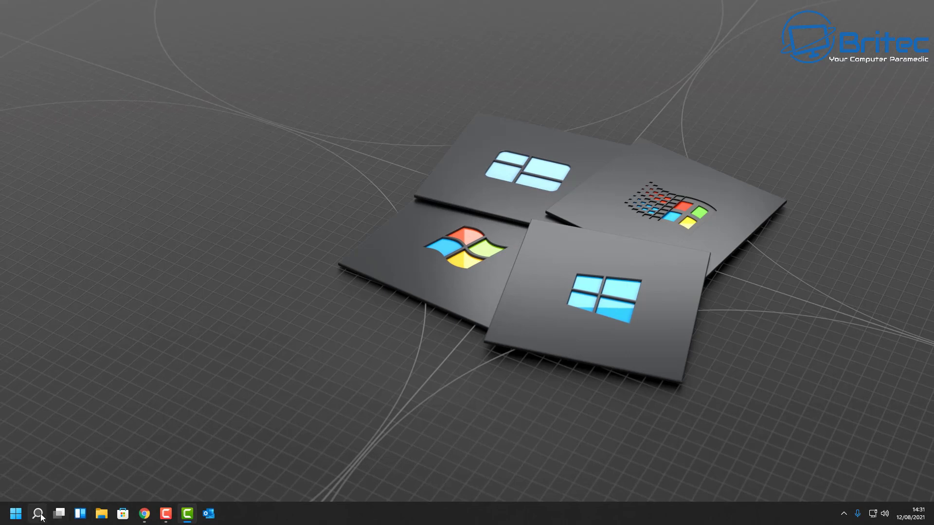
Step: Search for 'gpedit' and reopen the Local Group Policy Editor
left_click(39, 515)
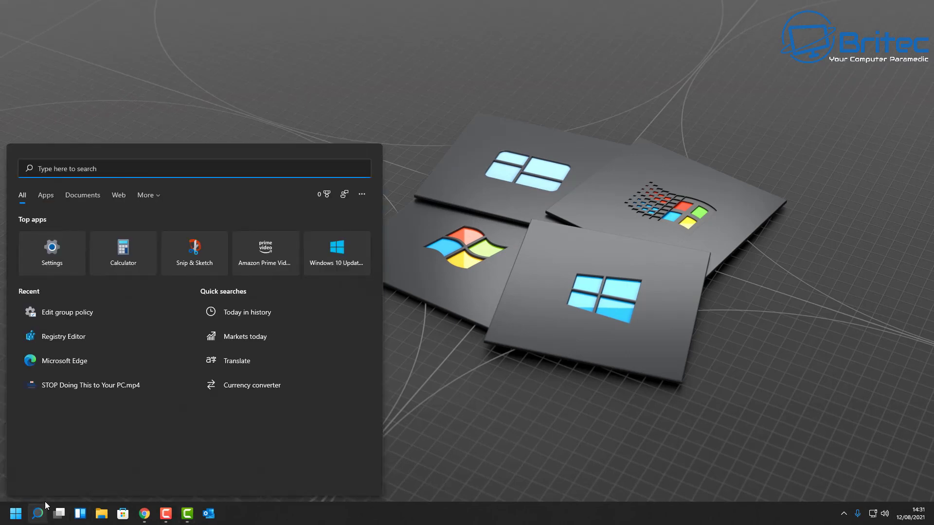
type("gpedit")
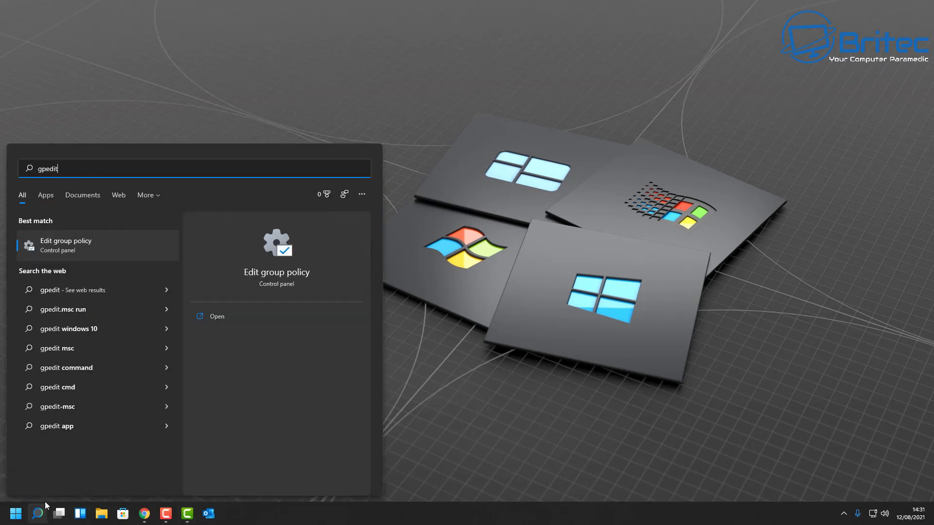
left_click(68, 246)
Step: Expand Security Settings > Local Policies and show the Security Options policy list
left_click(285, 190)
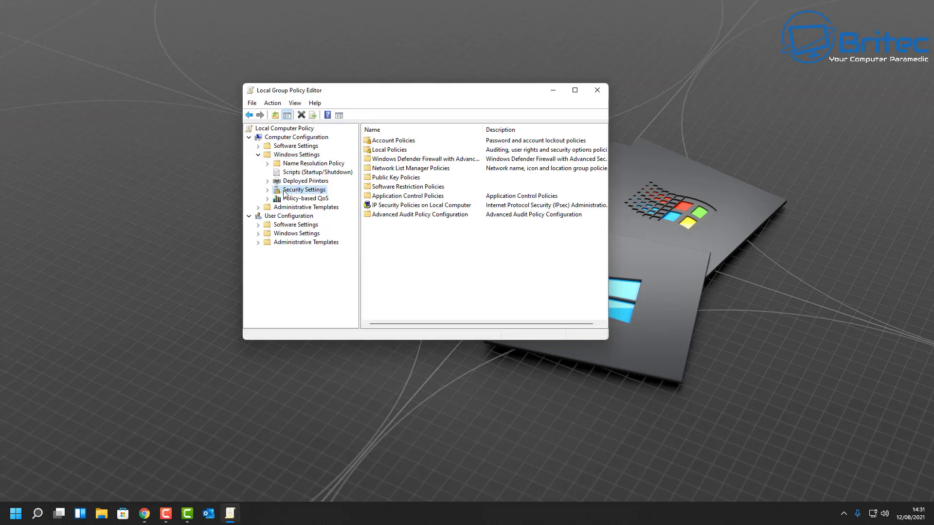
left_click(268, 191)
left_click(279, 207)
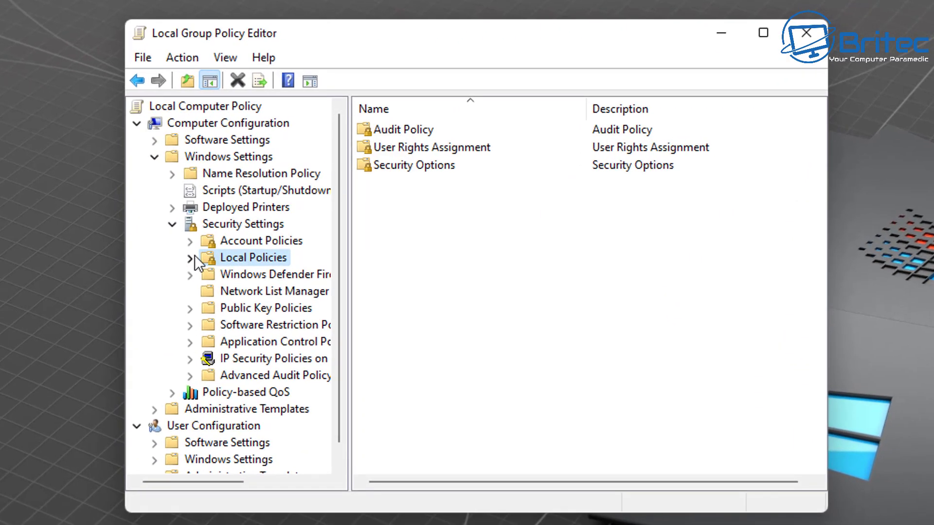
left_click(193, 257)
left_click(270, 308)
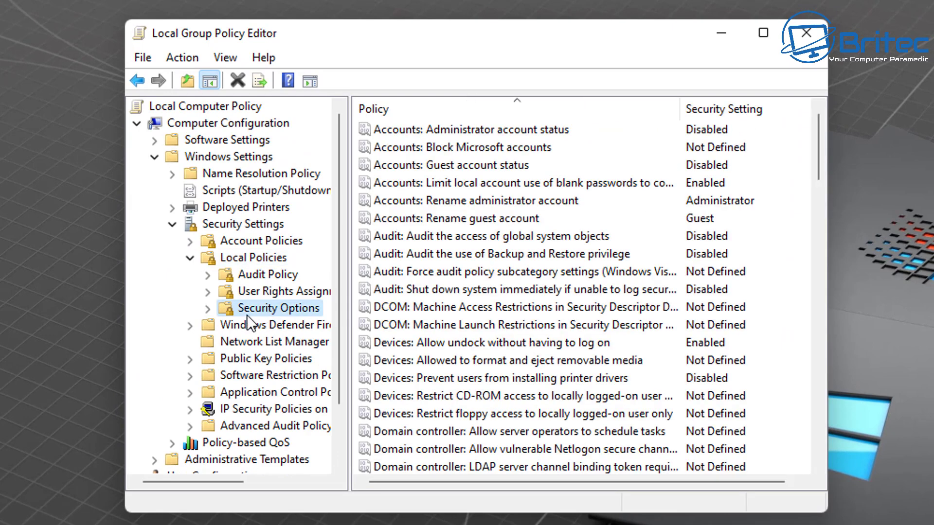
Step: Scroll to the Interactive logon policies 'Display user information when locked' and 'Don't display last signed-in', and select them
scroll(603, 312, "down", 2)
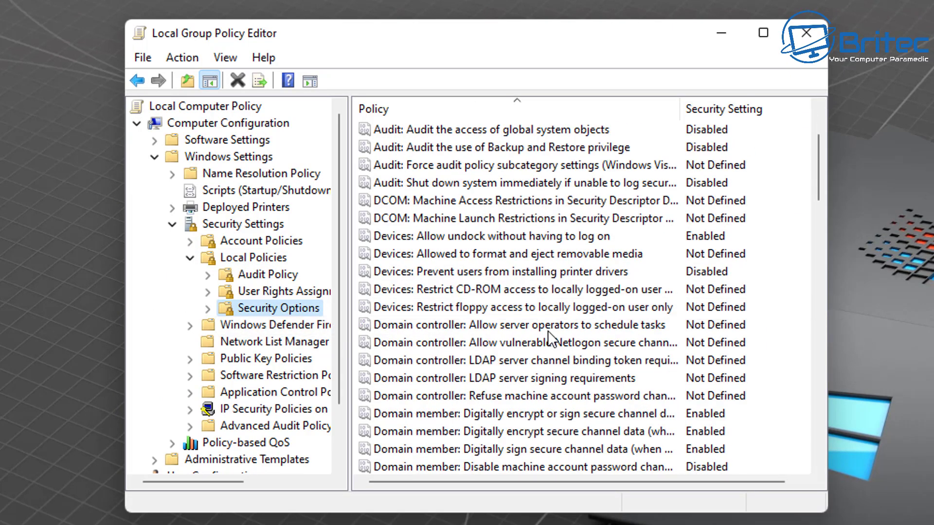
scroll(510, 329, "down", 6)
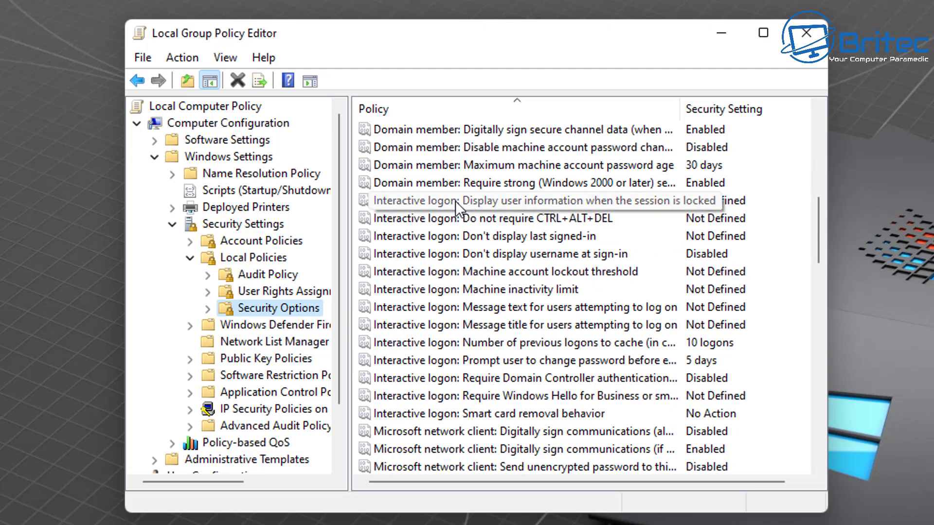
left_click(585, 203)
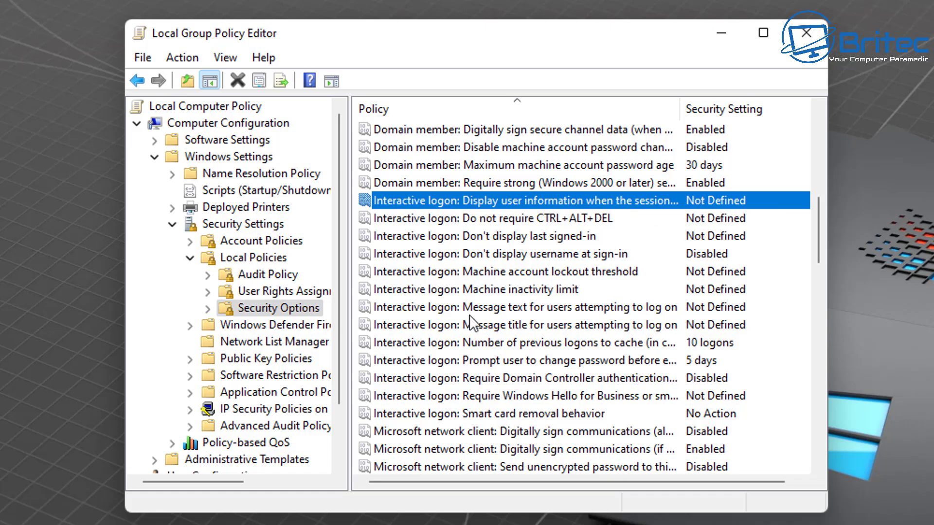
left_click(520, 236)
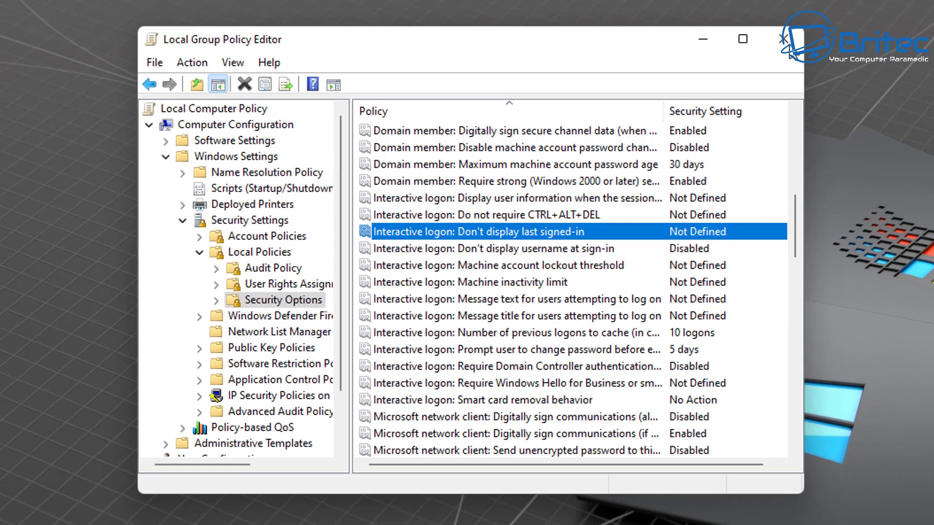